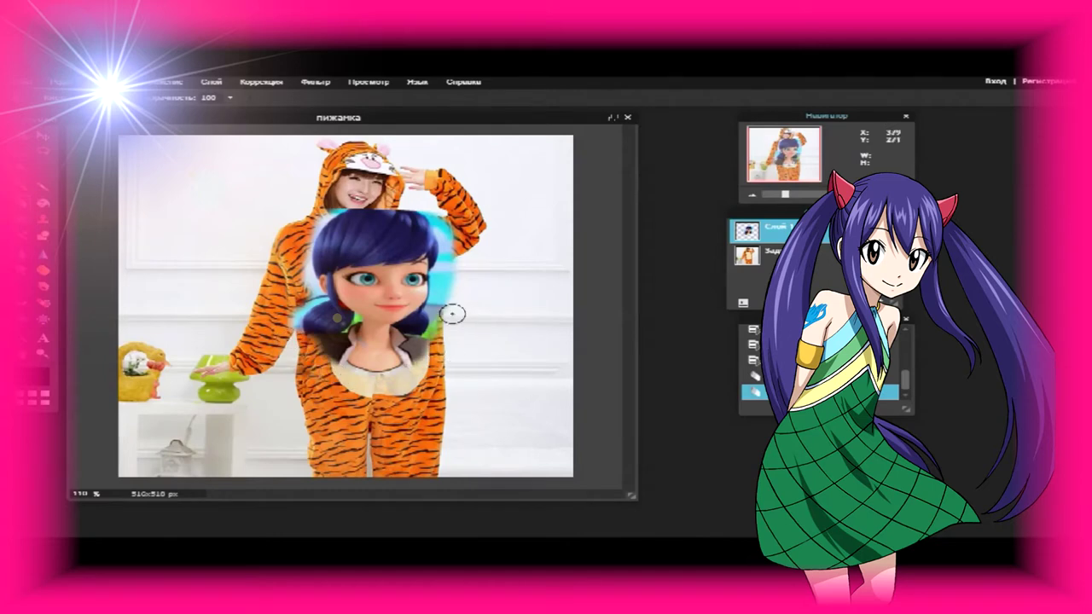
- Erase the pasted background beside the cartoon head's right cheek and around the right pigtail with a small eraser
key(ctrl+plus)
click(85, 97)
click(130, 134)
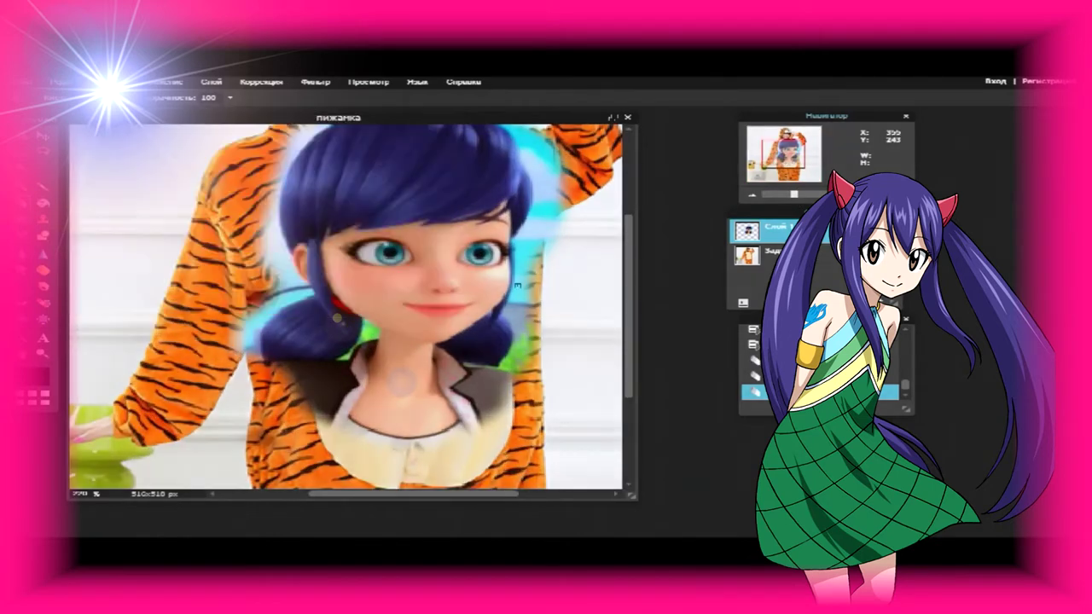
drag(793, 195, 811, 195)
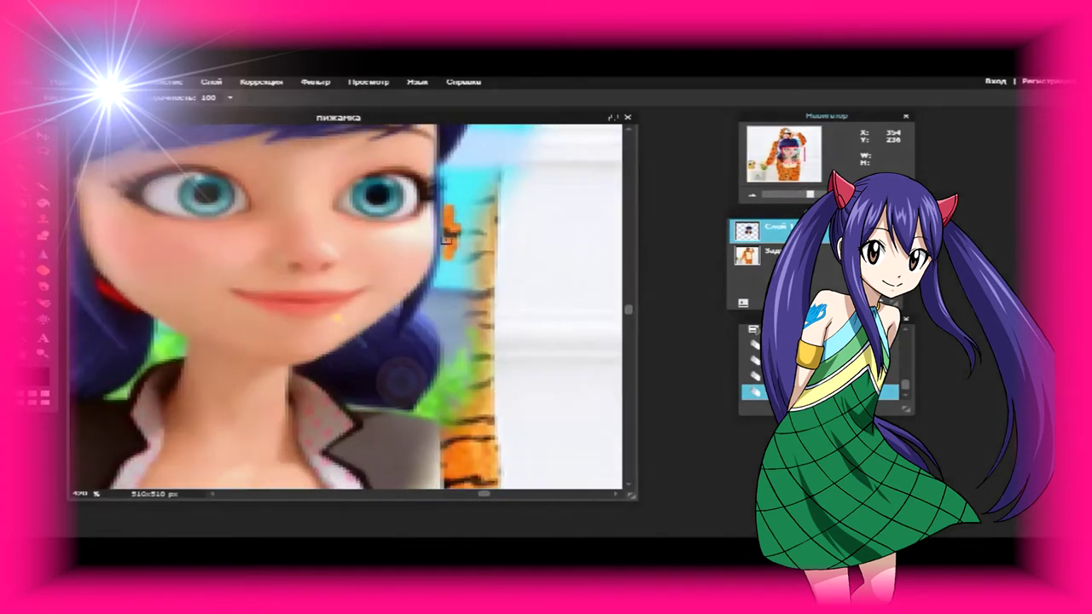
drag(424, 309, 419, 307)
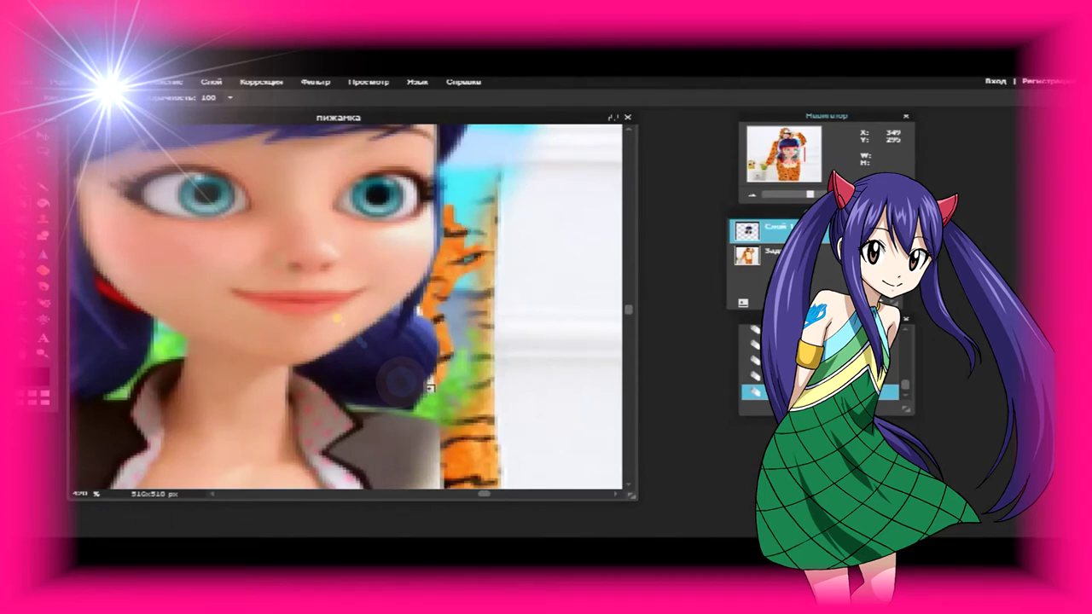
drag(422, 417, 390, 415)
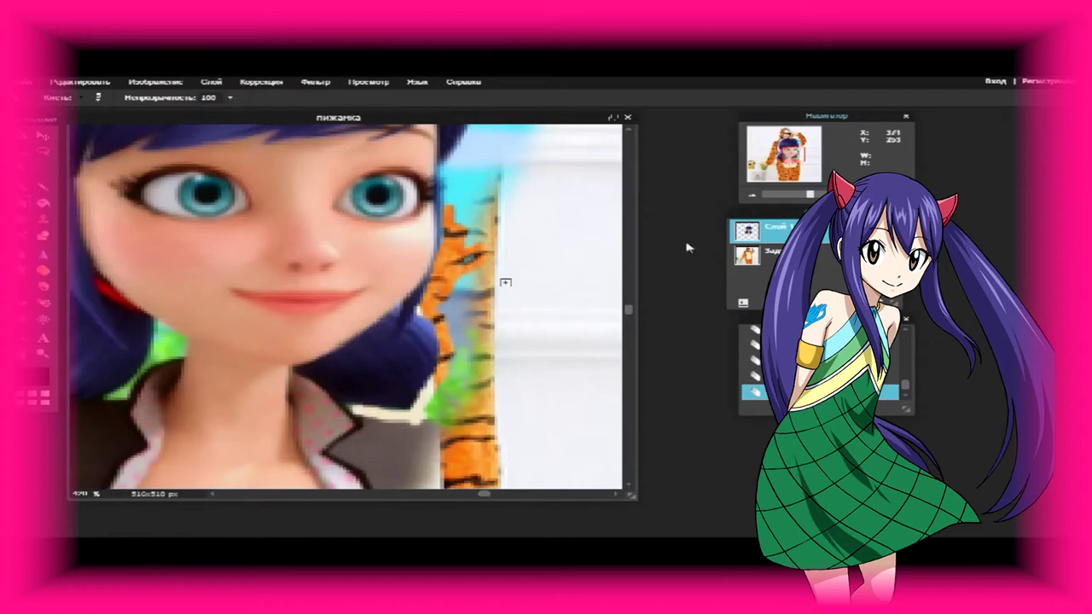
- Erase the pasted background around the left pigtail and in the gap between it and the neck
click(791, 157)
mouse_move(362, 344)
mouse_down()
mouse_move(358, 306)
mouse_move(459, 229)
mouse_move(424, 244)
mouse_up()
drag(375, 285, 367, 340)
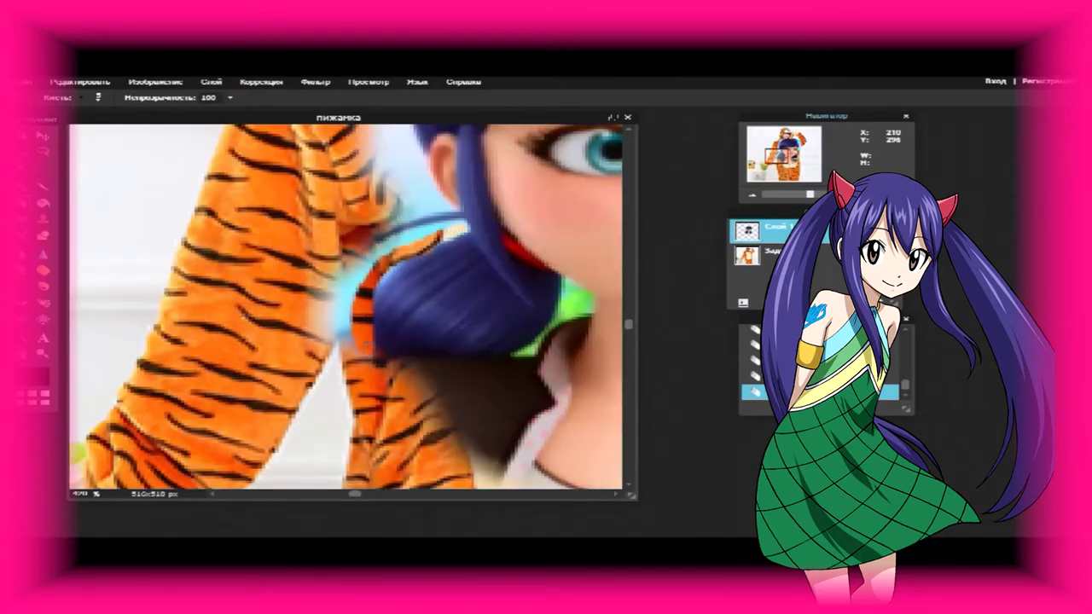
drag(803, 167, 809, 164)
mouse_move(352, 251)
mouse_down()
mouse_move(373, 271)
mouse_move(352, 285)
mouse_move(361, 269)
mouse_up()
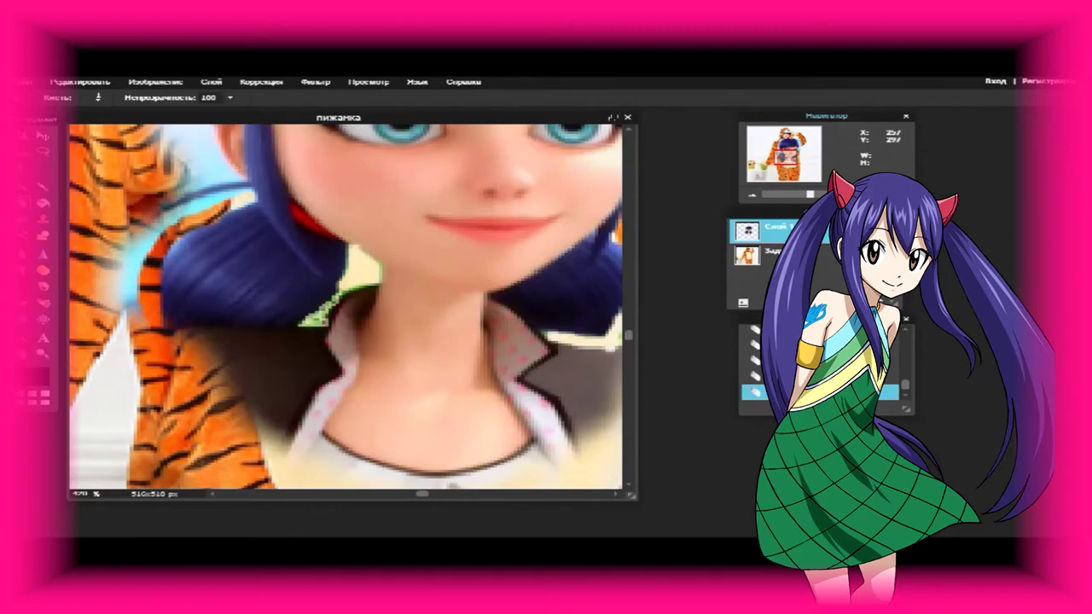
- With a 5-pixel eraser, clear a strip beside the left ear and along both outer edges of the cartoon hair
drag(784, 154, 775, 150)
click(98, 97)
click(116, 126)
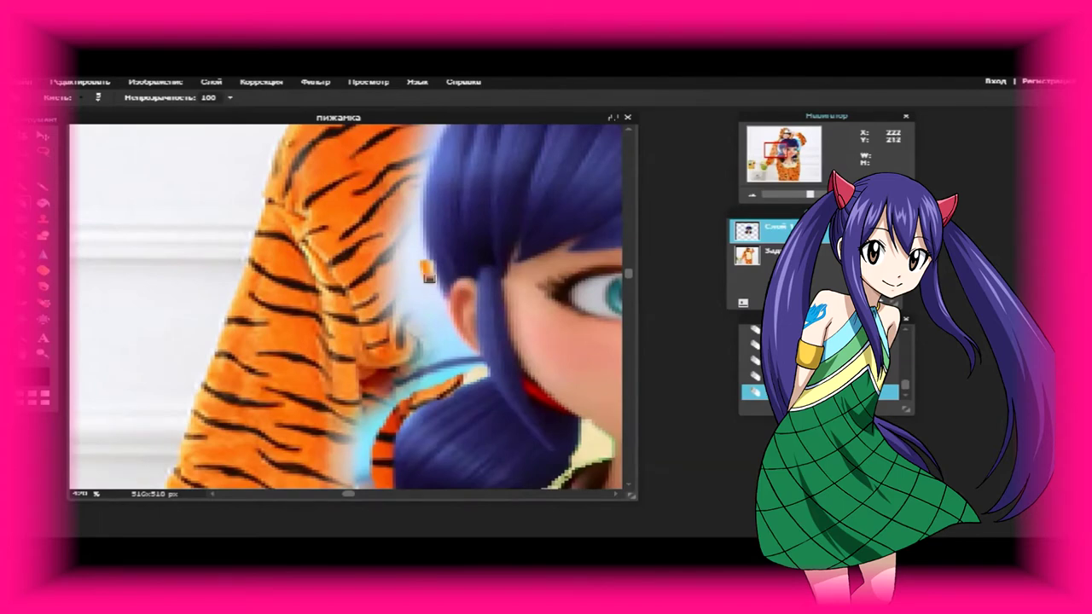
drag(426, 271, 468, 353)
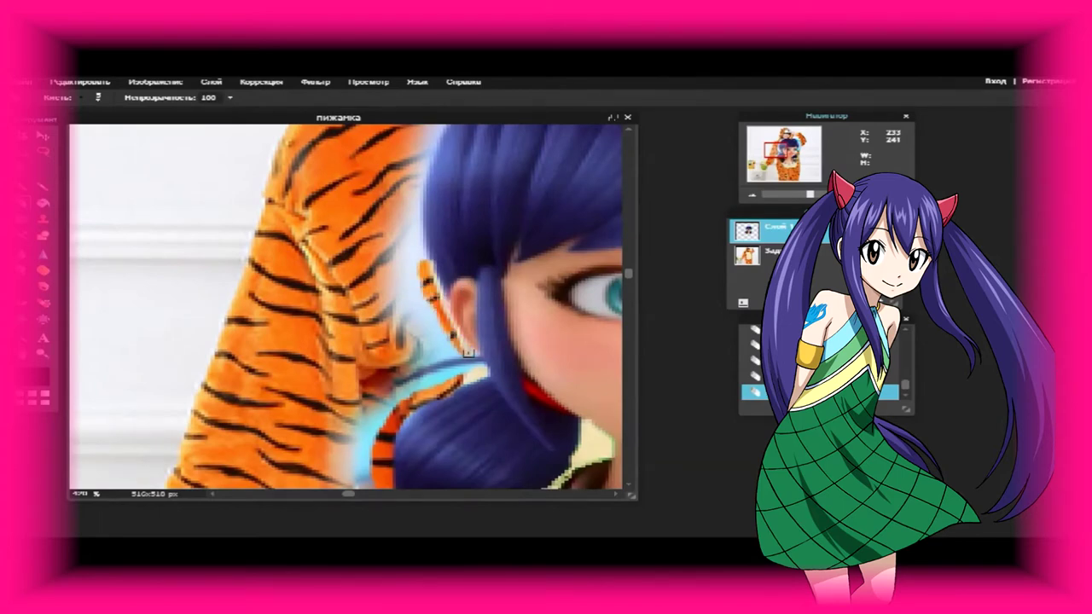
drag(778, 152, 782, 146)
mouse_move(466, 195)
mouse_down()
mouse_move(367, 277)
mouse_move(337, 376)
mouse_move(343, 422)
mouse_move(360, 294)
mouse_move(405, 229)
mouse_up()
scroll(448, 197, right, 5)
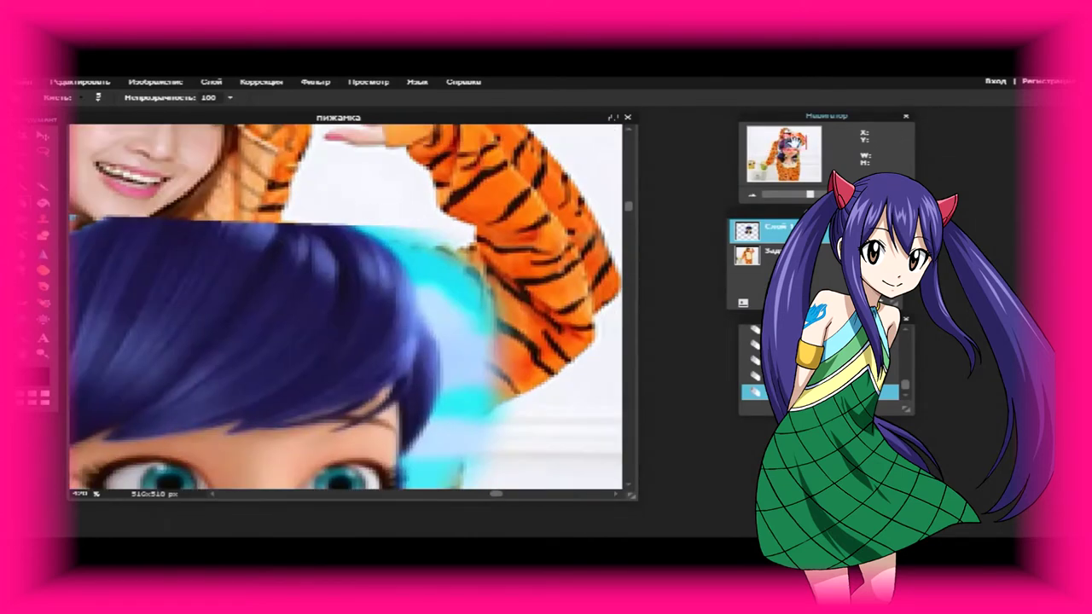
mouse_move(418, 290)
mouse_down()
mouse_move(442, 363)
mouse_move(440, 405)
mouse_move(403, 465)
mouse_up()
- Erase the remaining blue and green background on both sides of the cartoon head with the 15-pixel round brush
scroll(403, 464, down, 3)
drag(809, 198, 792, 198)
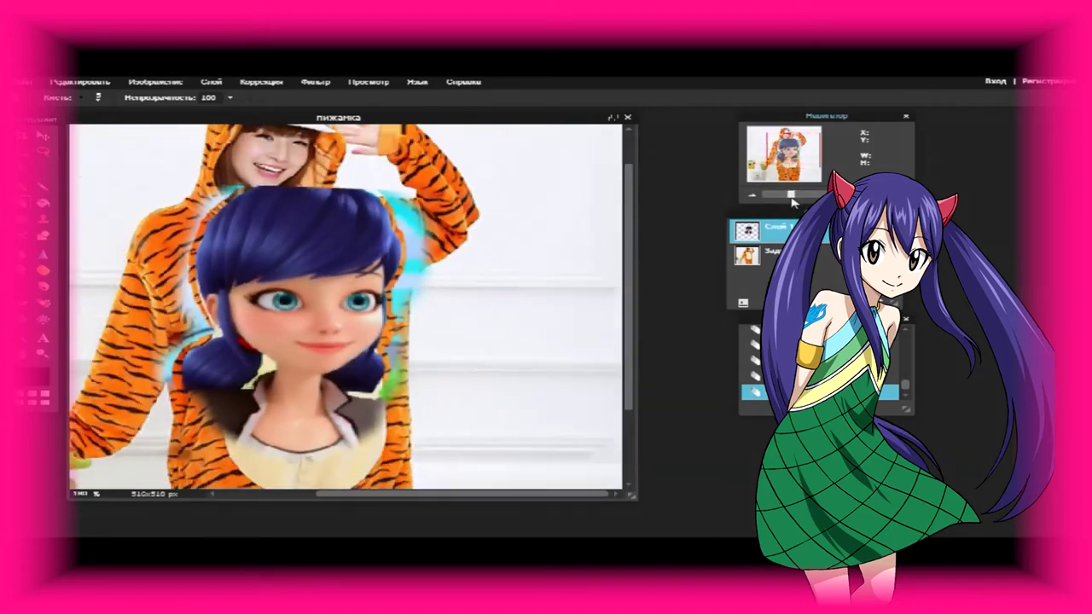
click(98, 98)
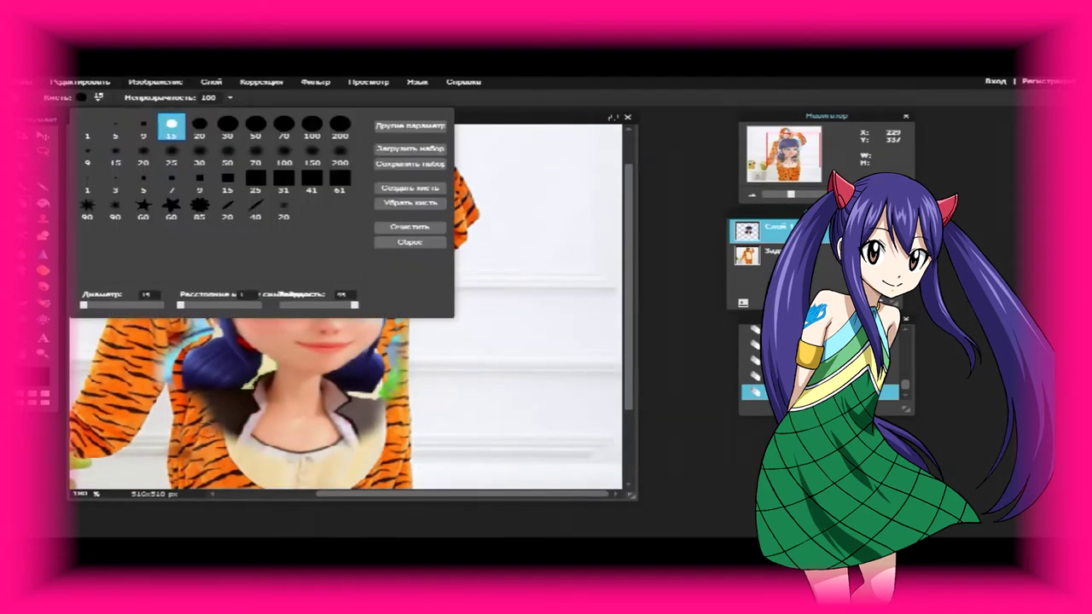
mouse_move(401, 309)
mouse_down()
mouse_move(414, 231)
mouse_move(399, 192)
mouse_move(413, 254)
mouse_up()
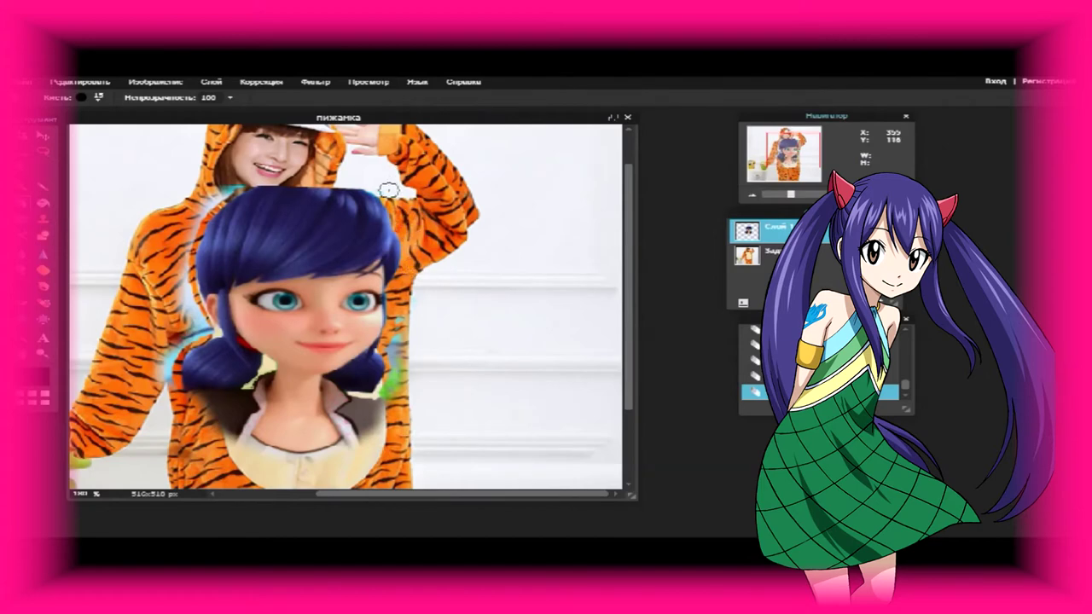
mouse_move(220, 181)
mouse_down()
mouse_move(195, 214)
mouse_move(182, 286)
mouse_move(194, 340)
mouse_move(162, 373)
mouse_up()
key(ctrl+z)
mouse_move(246, 178)
mouse_down()
mouse_move(189, 256)
mouse_move(182, 288)
mouse_move(223, 193)
mouse_move(197, 223)
mouse_move(182, 290)
mouse_move(202, 323)
mouse_move(171, 372)
mouse_up()
key(ctrl+z)
drag(399, 323, 376, 413)
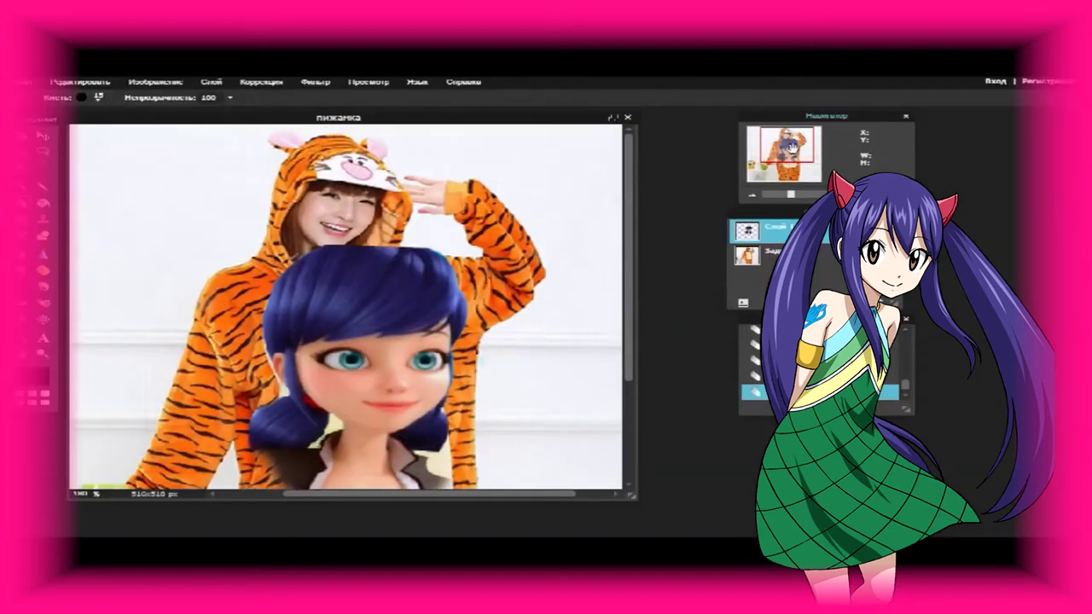
- Free-transform the cartoon head to a smaller size and place it over the woman's face inside the tiger hood
click(80, 81)
click(118, 172)
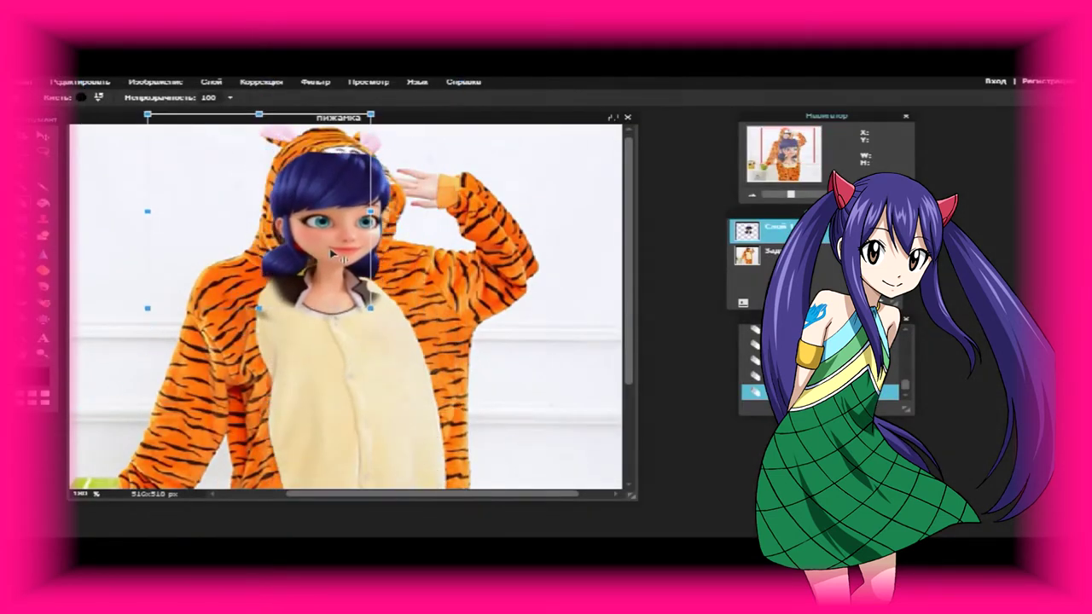
drag(332, 255, 314, 213)
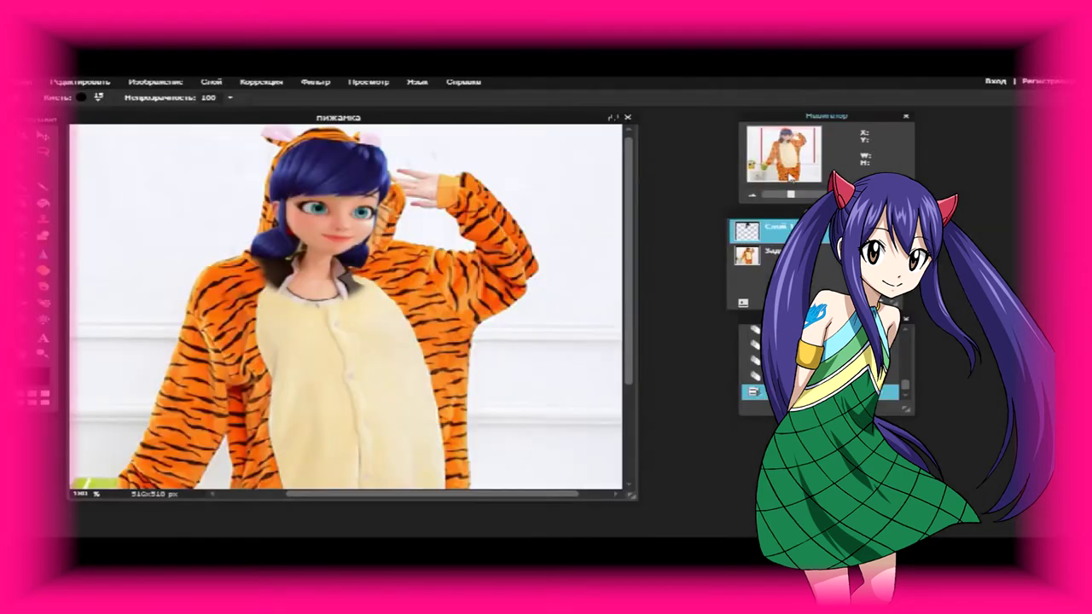
- Erase the cartoon hair covering the hood's tiger face and the parts of the hair and jacket outside the hood opening
scroll(260, 181, up, 3)
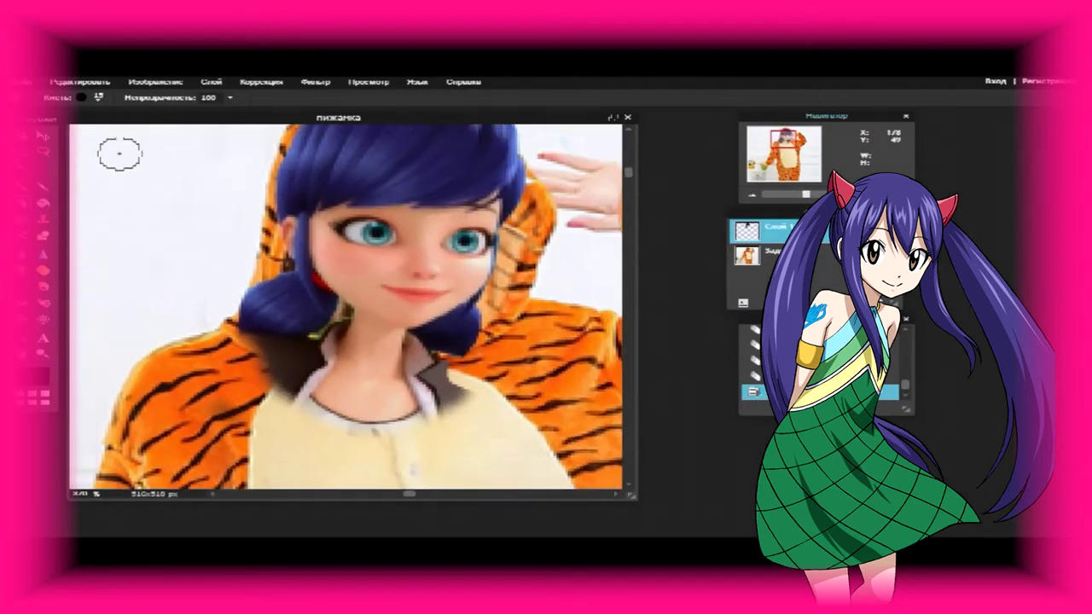
drag(784, 149, 783, 135)
mouse_move(290, 213)
mouse_down()
mouse_move(342, 192)
mouse_move(504, 214)
mouse_move(337, 190)
mouse_move(256, 256)
mouse_move(427, 197)
mouse_move(534, 256)
mouse_move(403, 197)
mouse_move(273, 244)
mouse_move(418, 205)
mouse_move(524, 239)
mouse_move(350, 220)
mouse_move(325, 239)
mouse_up()
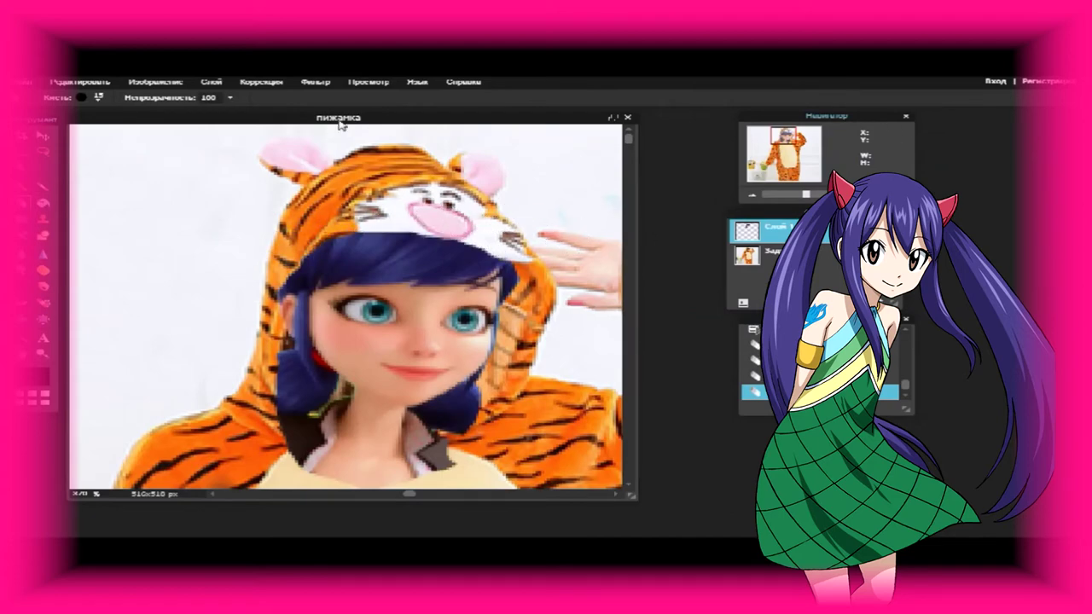
- Paint white along the lower edge of the hood's tiger face to even out its border with the fringe
click(44, 187)
click(81, 98)
click(228, 155)
drag(805, 195, 817, 195)
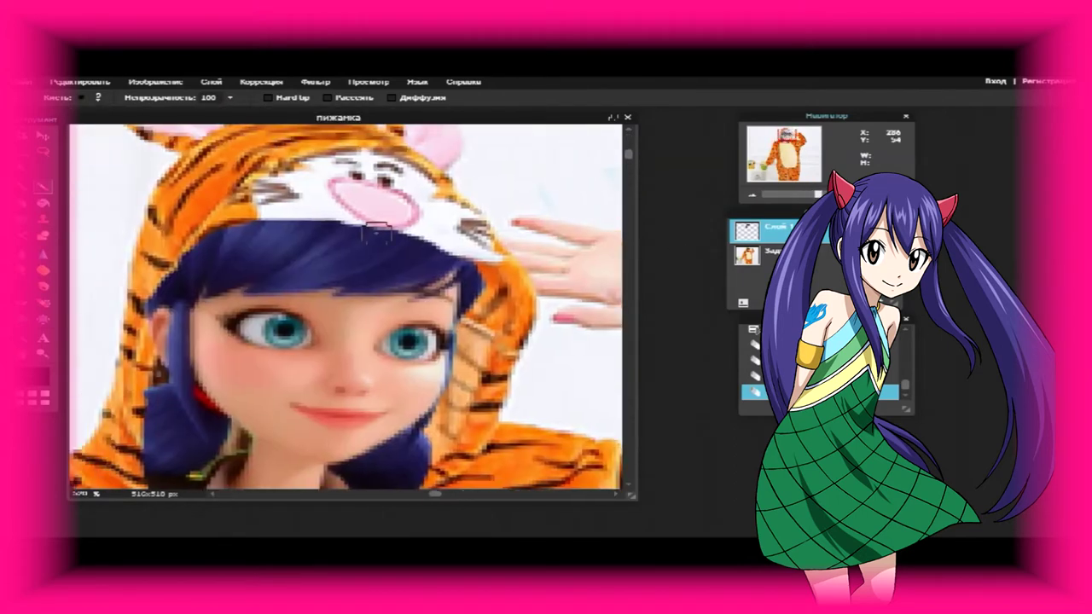
mouse_move(274, 219)
mouse_down()
mouse_move(472, 249)
mouse_move(302, 224)
mouse_up()
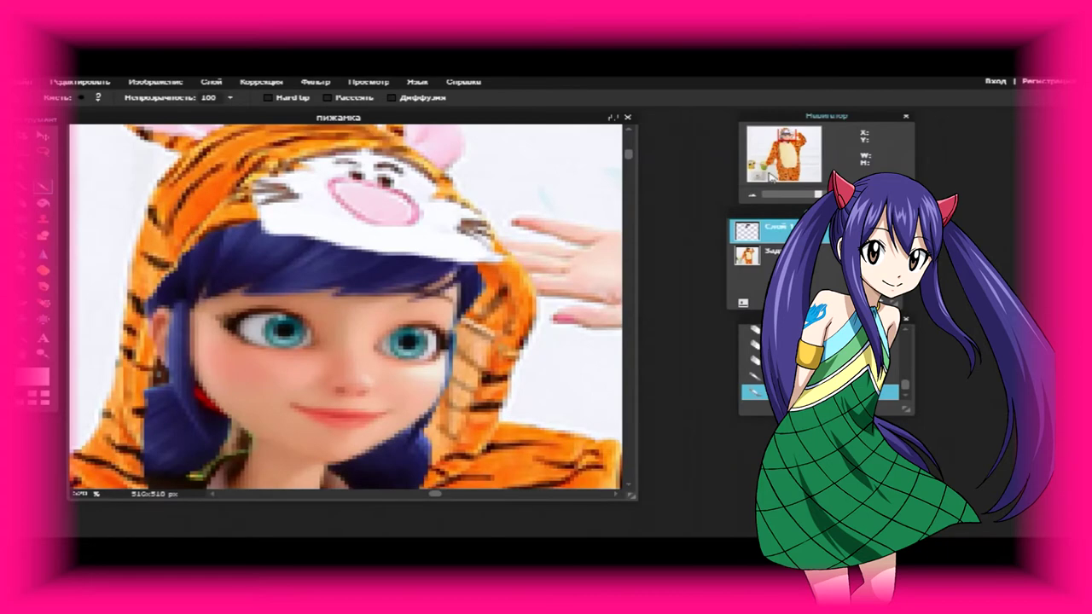
- Paint a dark shadow across the fringe just beneath the hood's white edge
scroll(346, 310, left, 3)
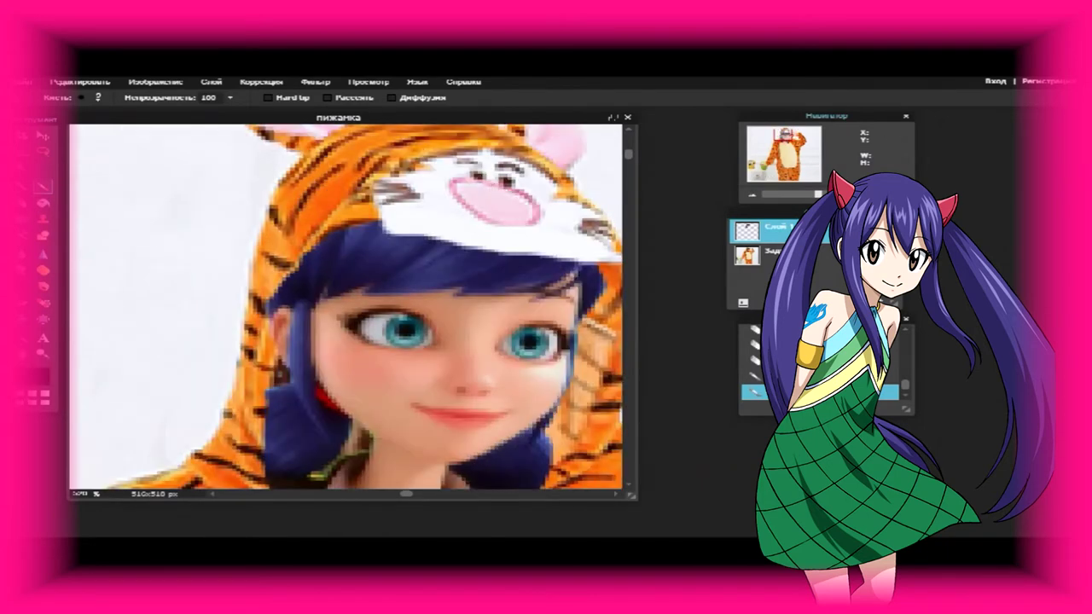
click(44, 192)
drag(359, 235, 556, 273)
- Soften the shadow under the hood's white edge into the fringe at intensity 50
click(43, 271)
drag(386, 256, 563, 271)
mouse_move(419, 251)
mouse_down()
mouse_move(512, 259)
mouse_move(465, 266)
mouse_move(488, 268)
mouse_up()
drag(434, 245, 411, 273)
drag(363, 229, 359, 217)
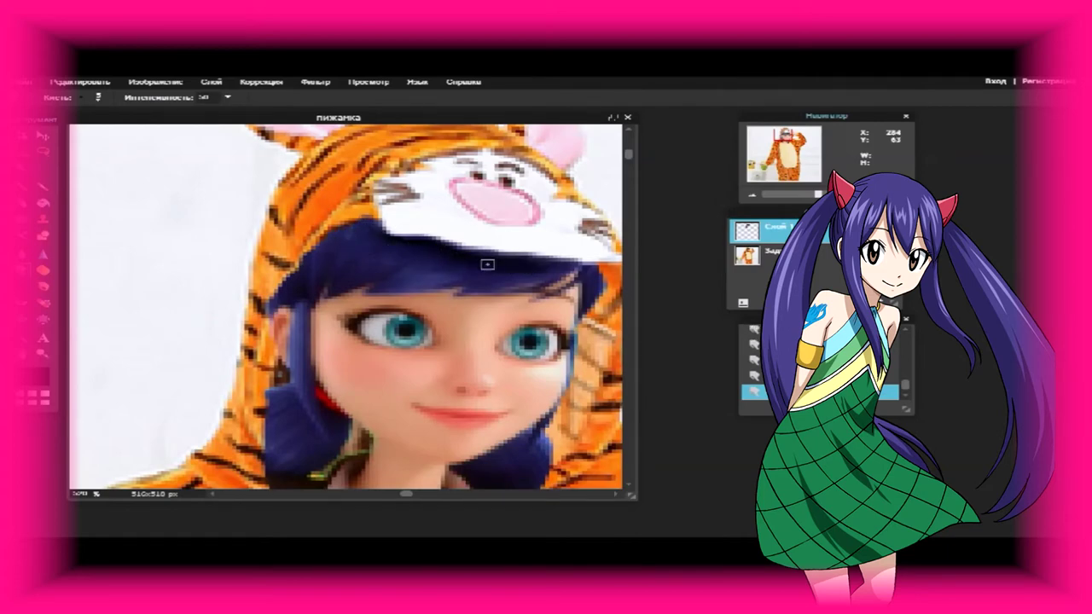
mouse_move(518, 259)
mouse_down()
mouse_move(509, 282)
mouse_move(529, 254)
mouse_move(455, 266)
mouse_up()
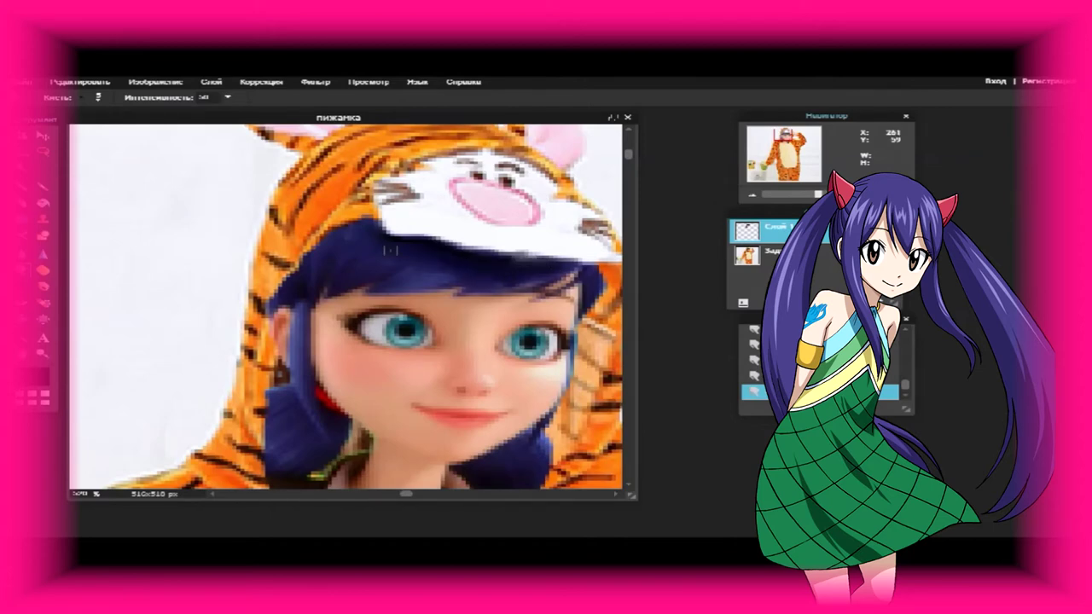
- Sample orange from the hood and paint it over the cartoon's left ear and the adjoining inner side of the hood
scroll(68, 258, down, 3)
scroll(68, 258, up, 3)
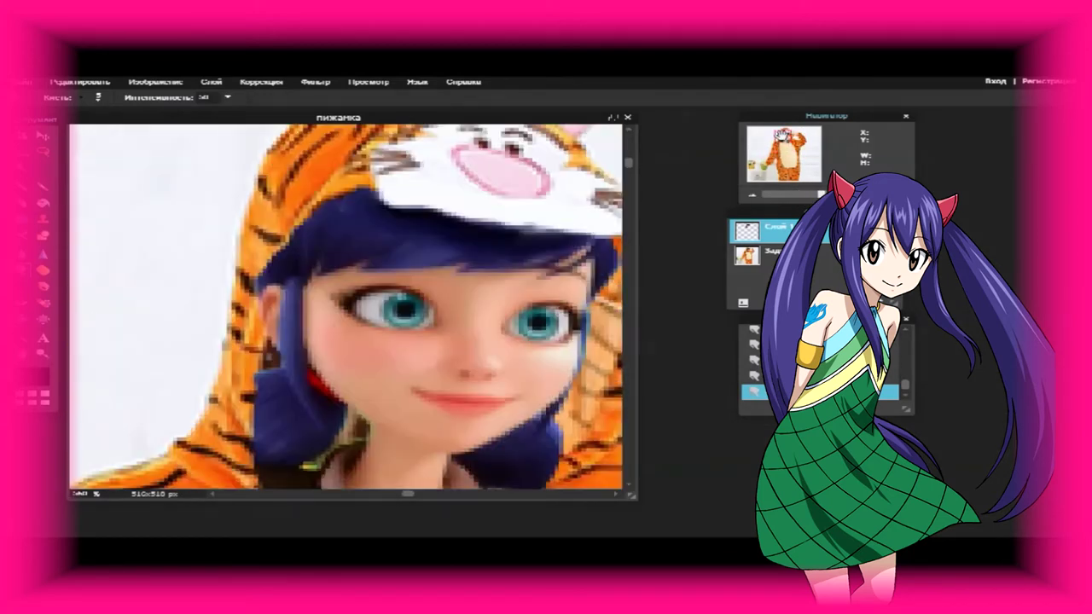
key(e)
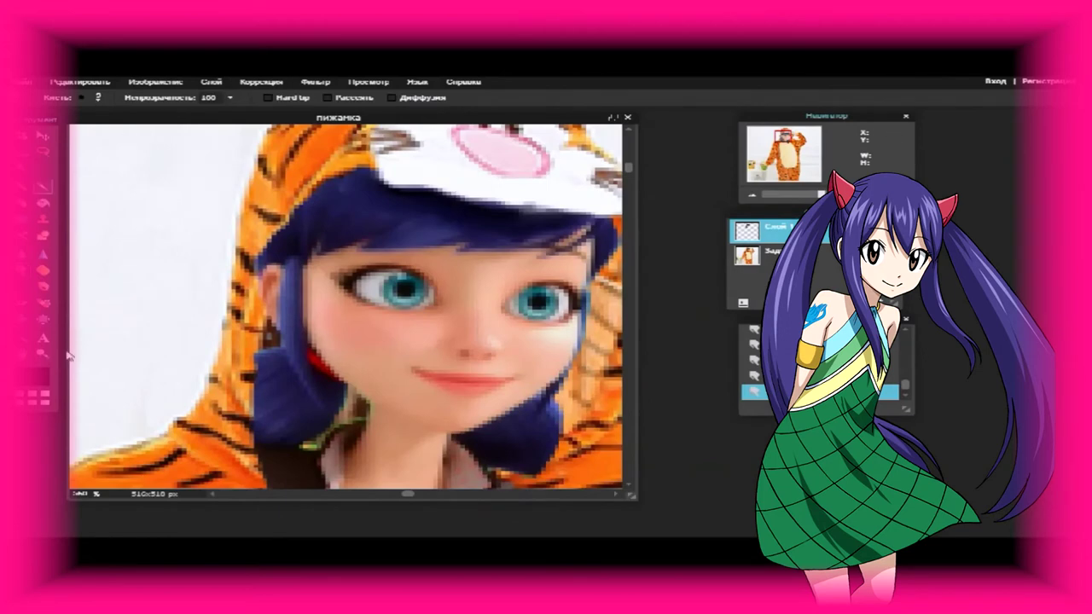
click(34, 375)
click(196, 213)
click(710, 425)
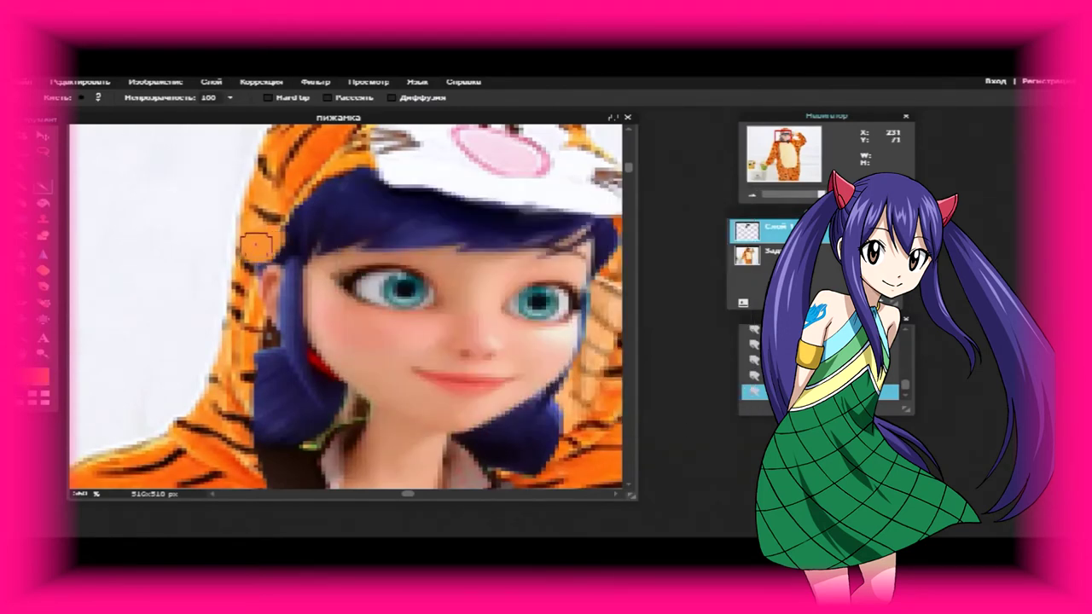
drag(263, 256, 260, 350)
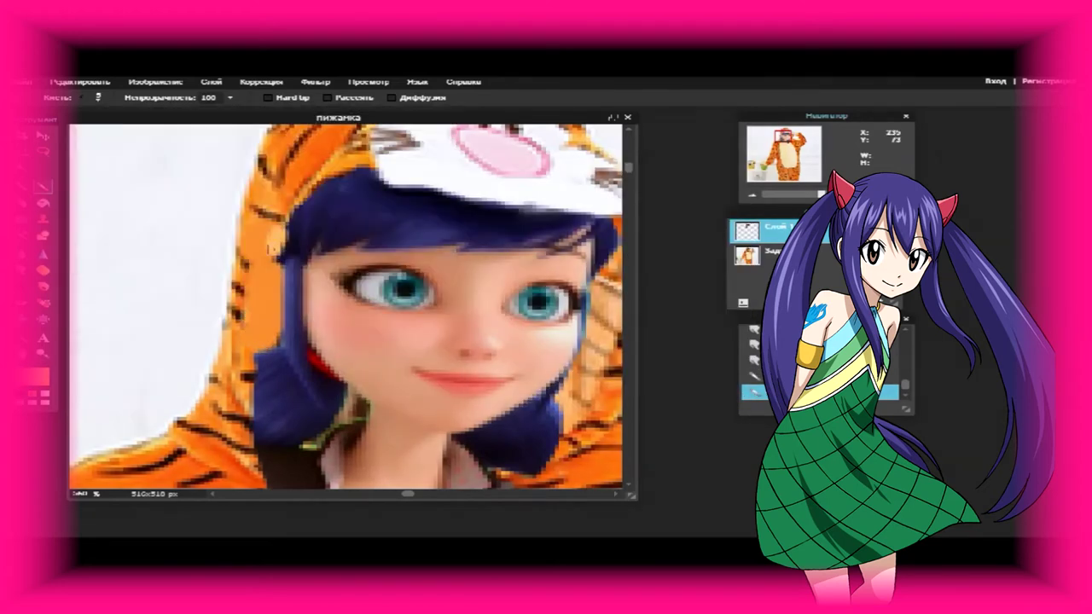
mouse_move(272, 247)
mouse_down()
mouse_move(264, 350)
mouse_move(270, 223)
mouse_up()
- Extend the light orange along the fringe's upper-left edge and blur the painted hood area into the hair at intensity 50
key(r)
mouse_move(262, 301)
mouse_down()
mouse_move(265, 323)
mouse_move(264, 265)
mouse_move(274, 273)
mouse_move(261, 358)
mouse_move(277, 337)
mouse_move(249, 372)
mouse_up()
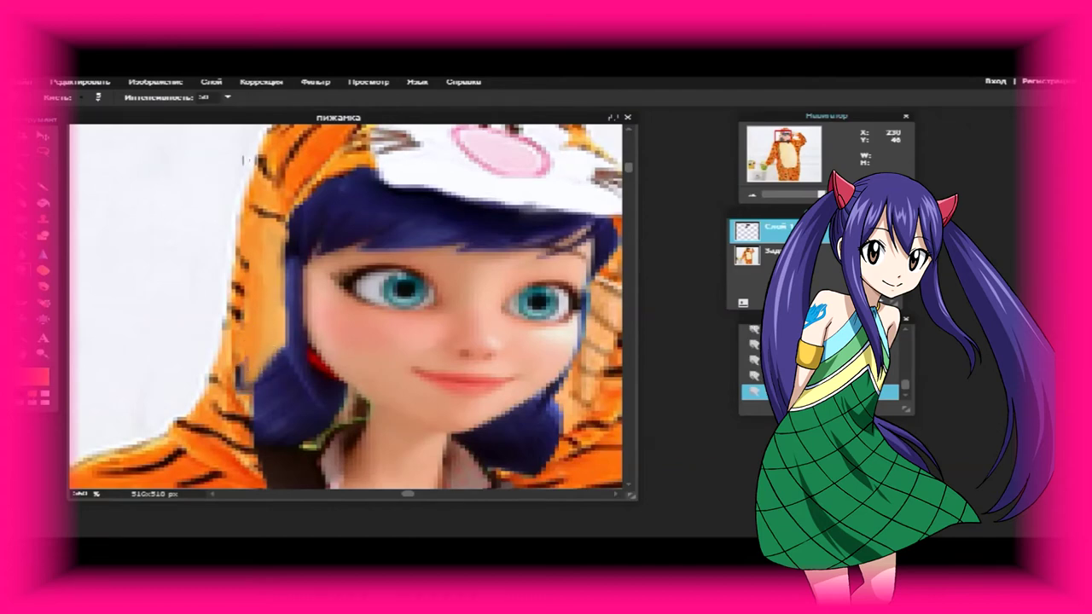
click(42, 186)
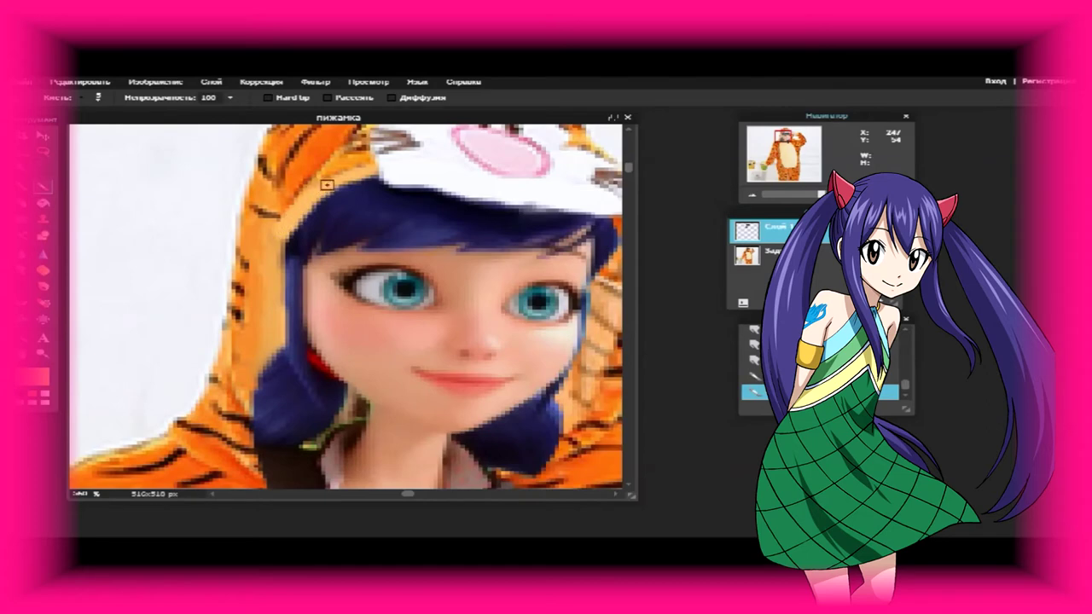
key(r)
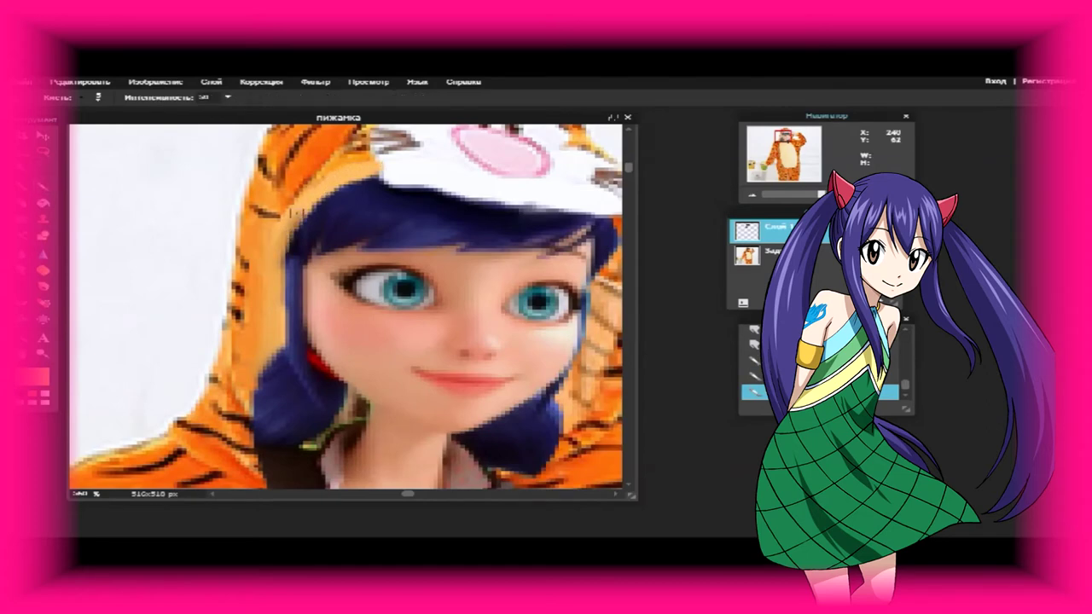
mouse_move(360, 171)
mouse_down()
mouse_move(268, 257)
mouse_move(368, 172)
mouse_move(405, 183)
mouse_move(367, 168)
mouse_move(410, 181)
mouse_move(341, 183)
mouse_move(378, 177)
mouse_move(567, 211)
mouse_up()
mouse_move(461, 197)
mouse_down()
mouse_move(368, 178)
mouse_move(299, 224)
mouse_move(275, 309)
mouse_up()
- Sample a dark stripe colour from the hood and paint thin tiger stripes over the repainted orange area with a fine brush
click(38, 375)
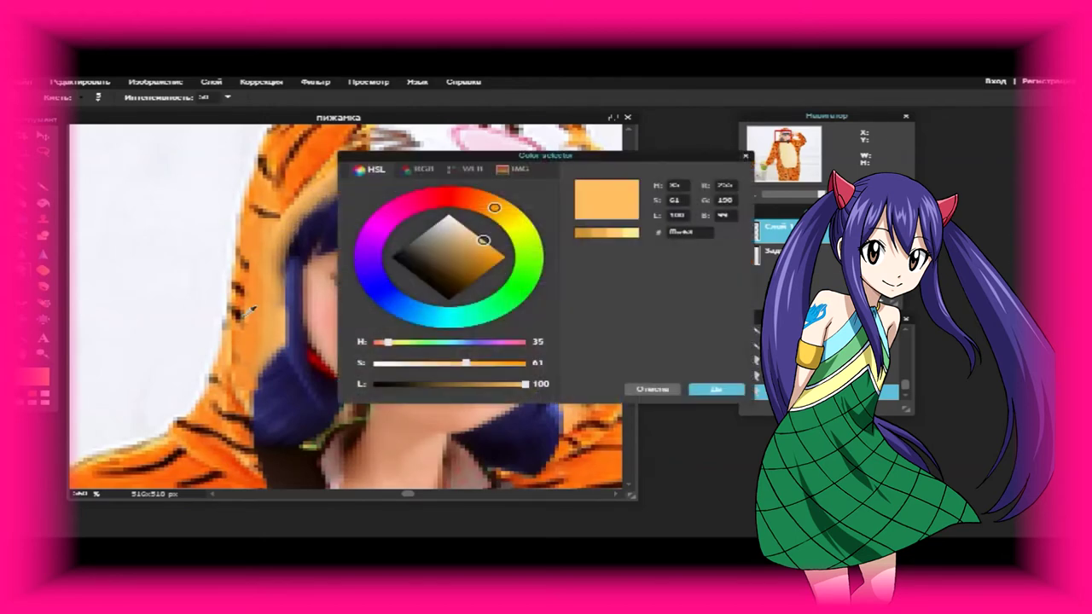
click(716, 390)
click(98, 97)
click(98, 96)
key(b)
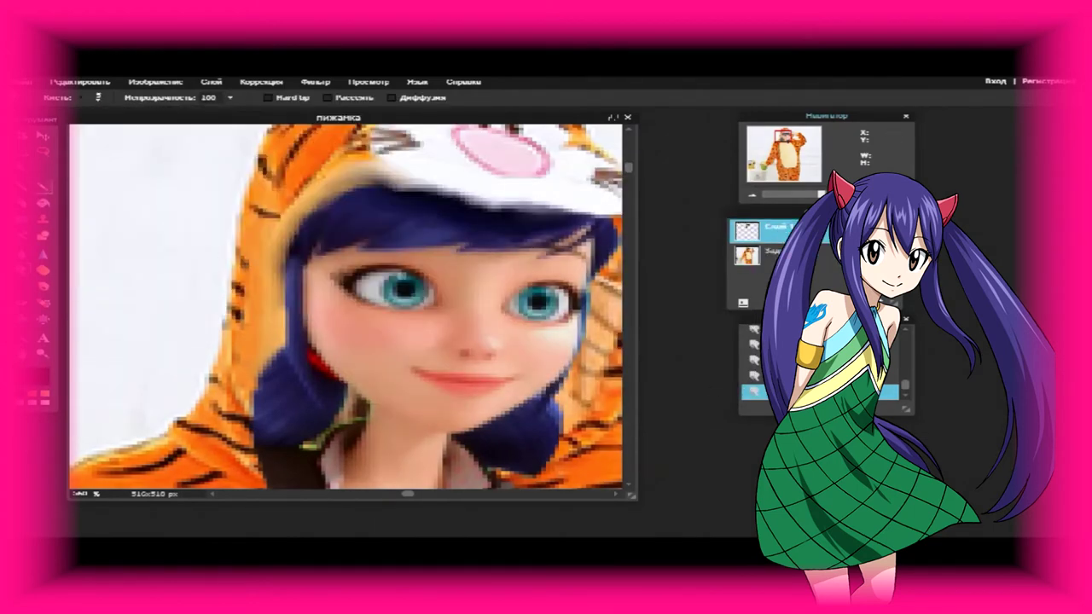
click(98, 97)
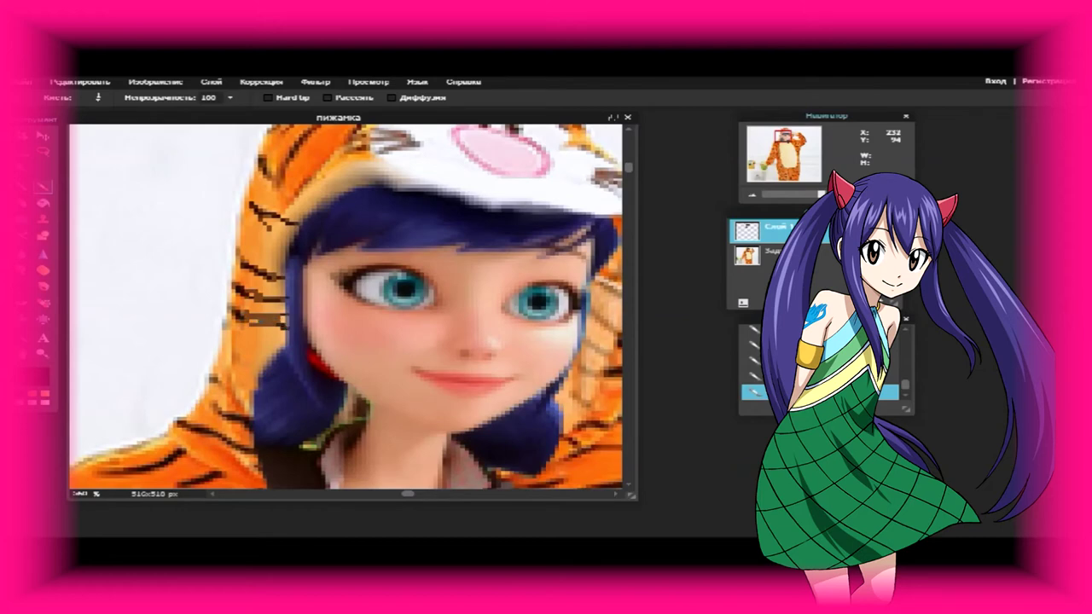
- Remove the last thick stripe on the hood's inner side through the history and repaint it as thin dark stripes
click(755, 377)
click(754, 361)
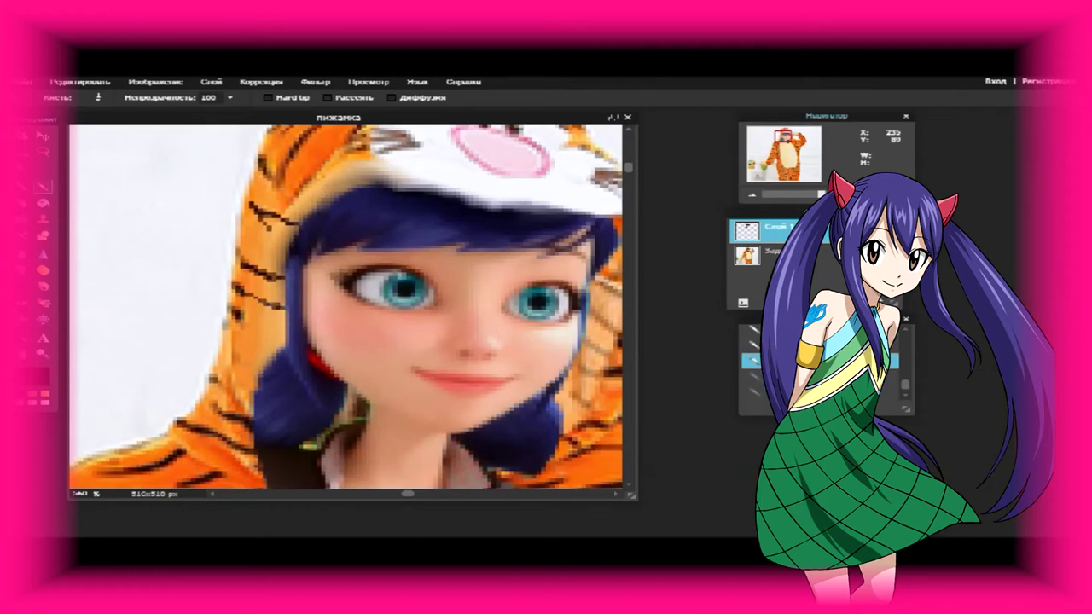
click(755, 392)
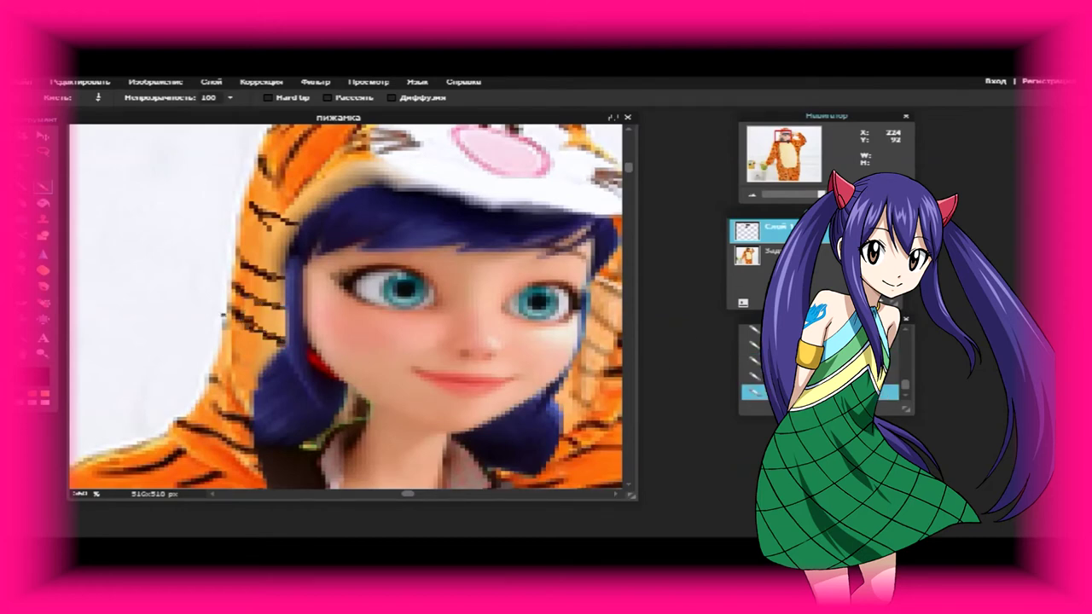
click(98, 97)
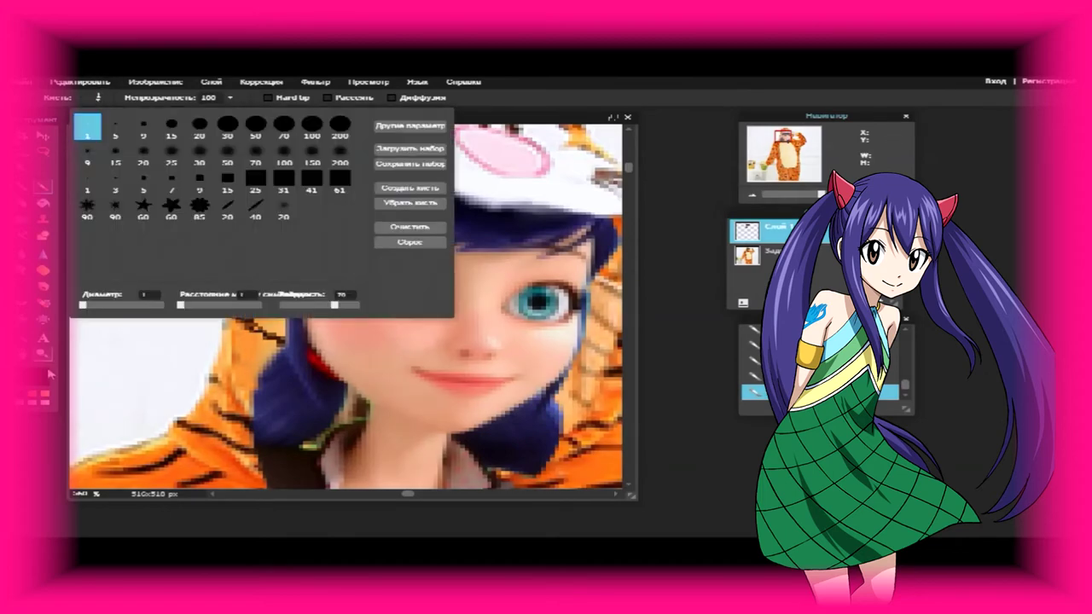
click(38, 375)
click(714, 385)
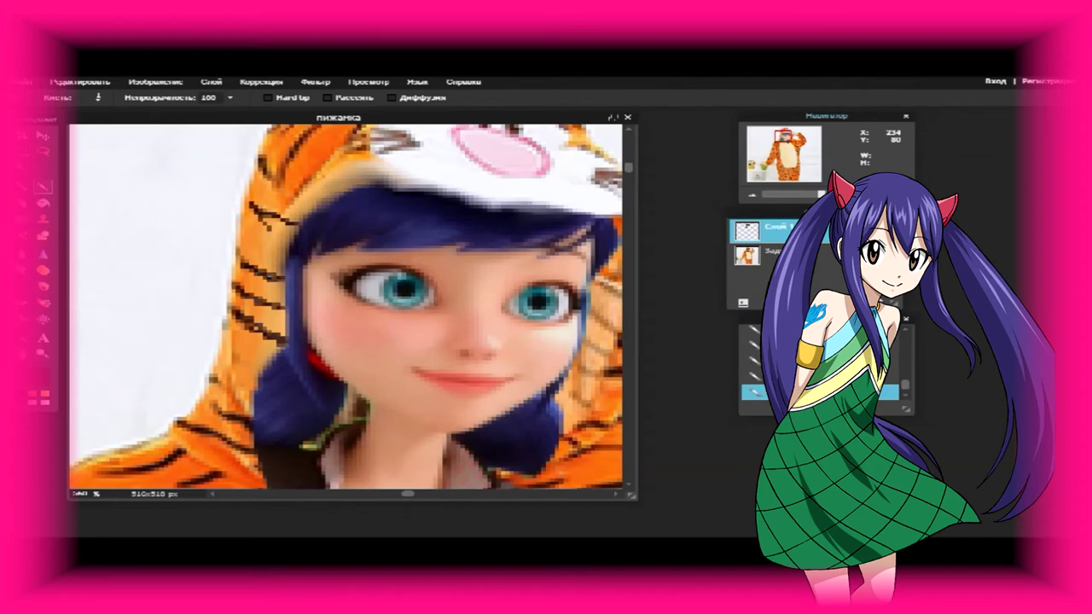
click(38, 376)
click(714, 385)
- Erase the cartoon's dark jacket collar around the neck and over the cream chest panel with a size 15 brush
mouse_move(809, 195)
mouse_down()
mouse_move(764, 195)
mouse_move(805, 197)
mouse_up()
click(784, 145)
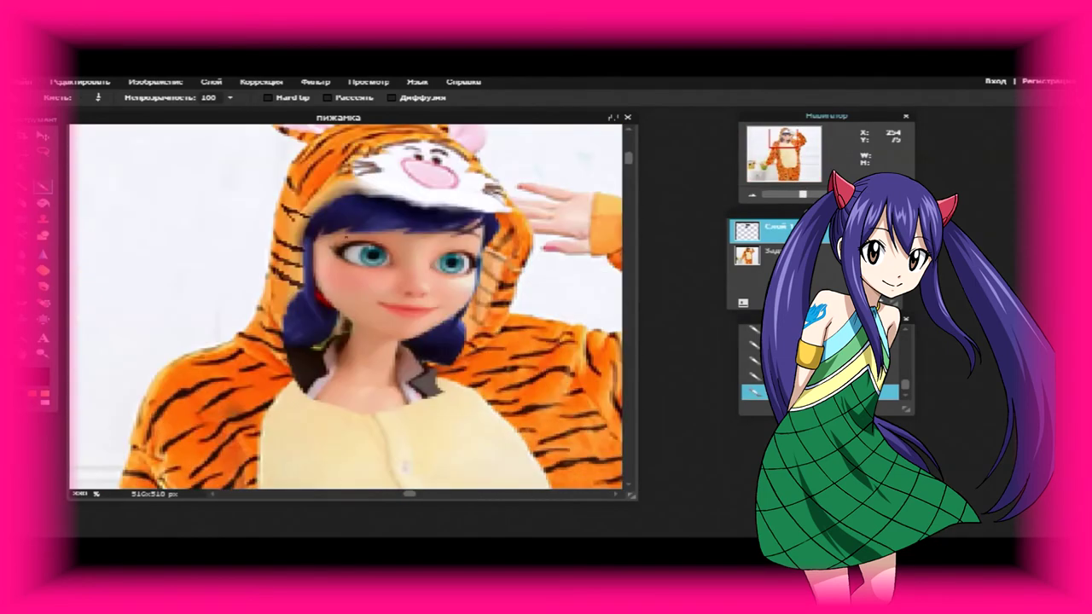
click(98, 98)
click(114, 122)
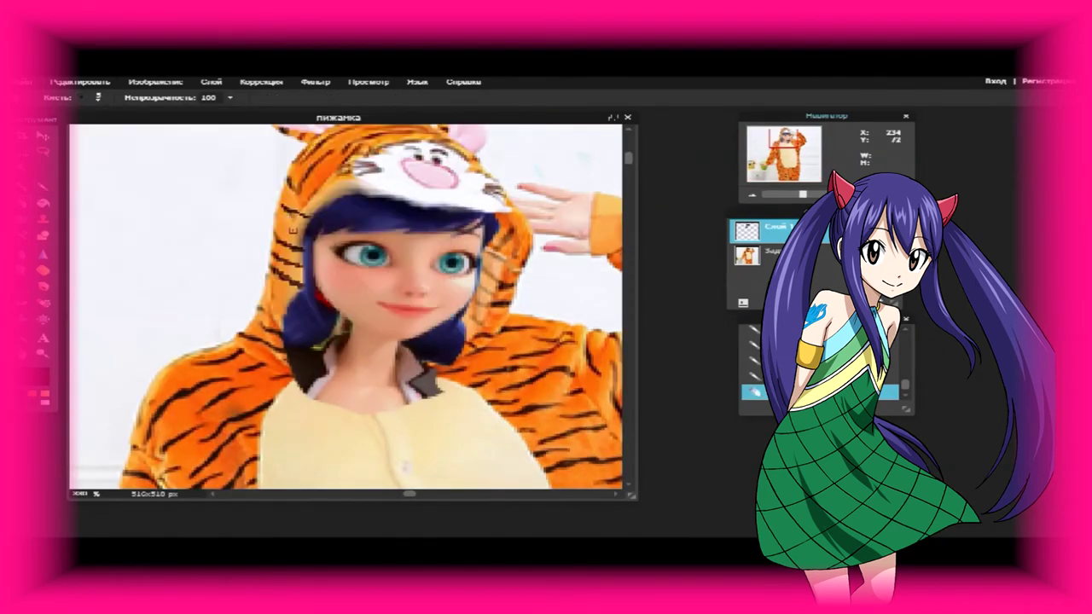
mouse_move(802, 195)
mouse_down()
mouse_move(765, 195)
mouse_move(802, 196)
mouse_up()
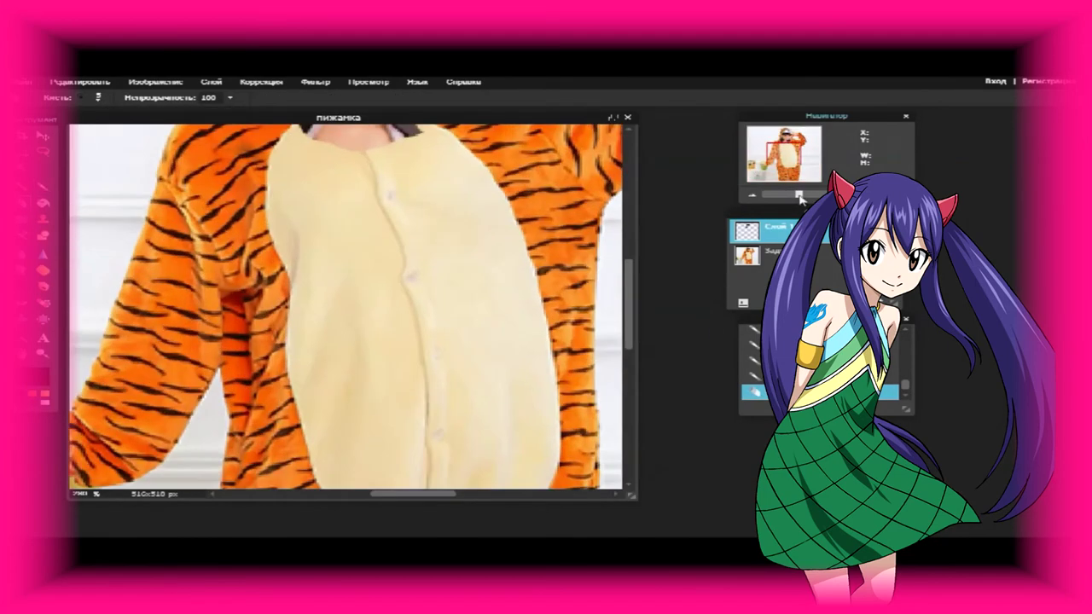
click(784, 141)
click(98, 97)
click(172, 125)
mouse_move(418, 356)
mouse_down()
mouse_move(282, 337)
mouse_move(259, 273)
mouse_up()
mouse_move(283, 309)
mouse_down()
mouse_move(298, 346)
mouse_move(432, 347)
mouse_up()
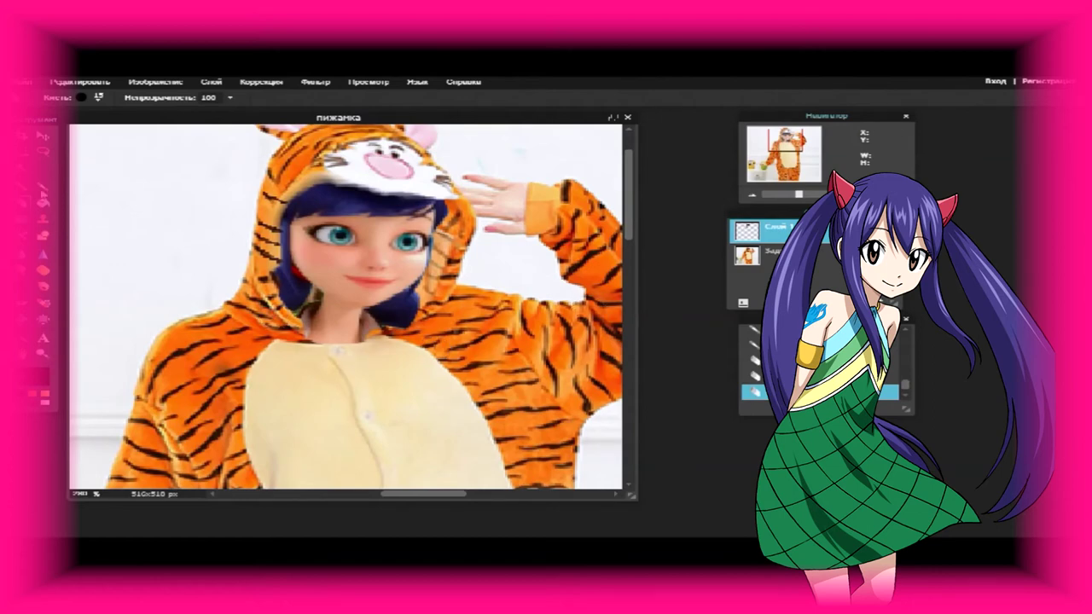
- Erase the remaining collar scraps along the orange neckline under the chin with a smaller brush
click(94, 99)
click(91, 120)
scroll(271, 341, up, 2)
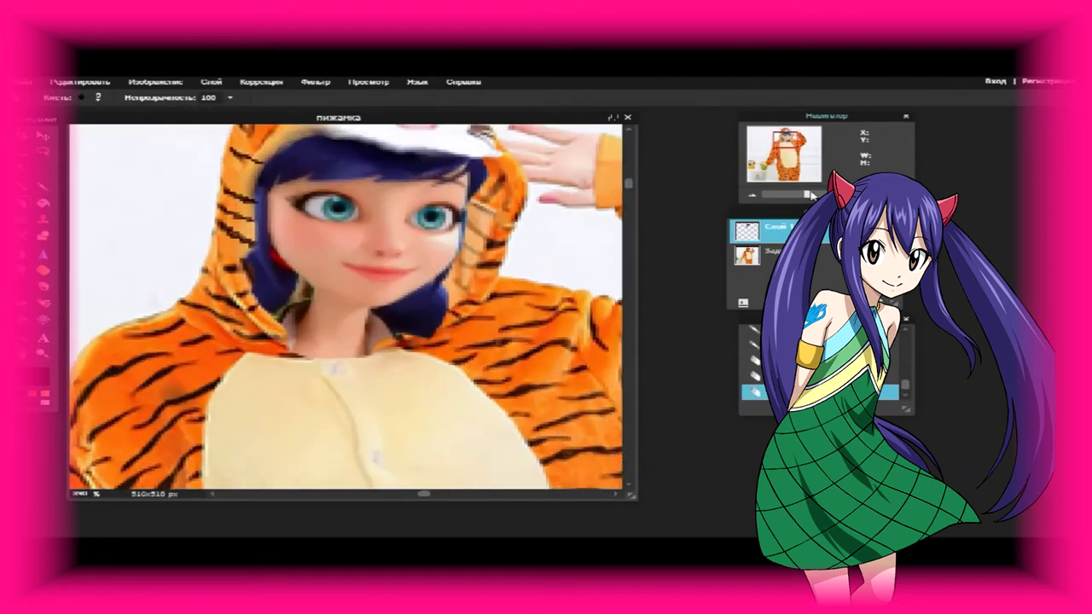
mouse_move(285, 354)
mouse_down()
mouse_move(288, 386)
mouse_move(315, 381)
mouse_move(282, 352)
mouse_move(320, 370)
mouse_move(381, 354)
mouse_up()
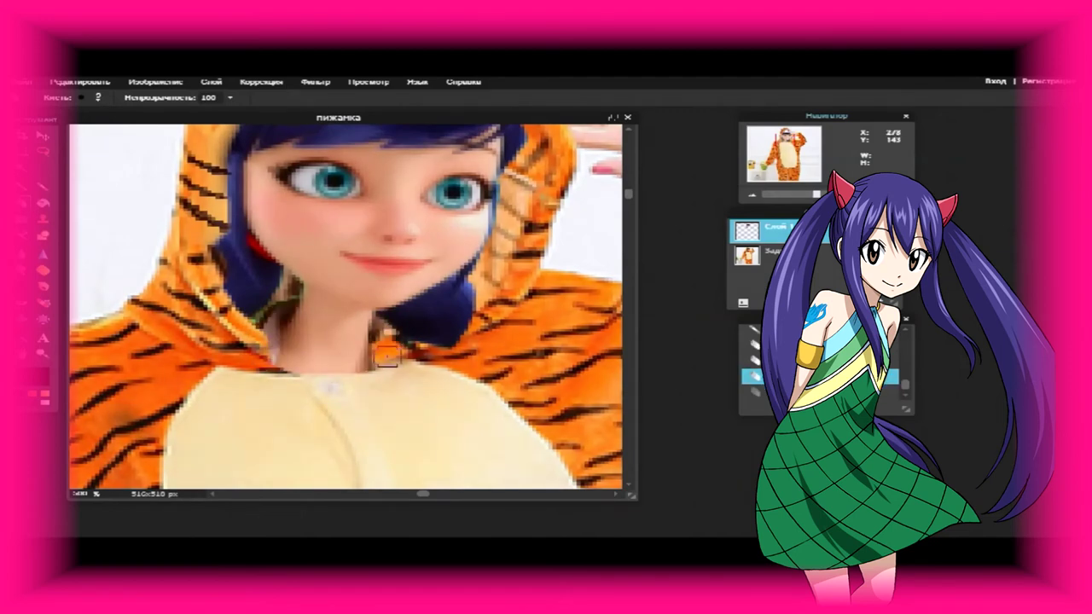
mouse_move(275, 344)
mouse_down()
mouse_move(376, 363)
mouse_move(410, 354)
mouse_move(281, 350)
mouse_move(394, 362)
mouse_up()
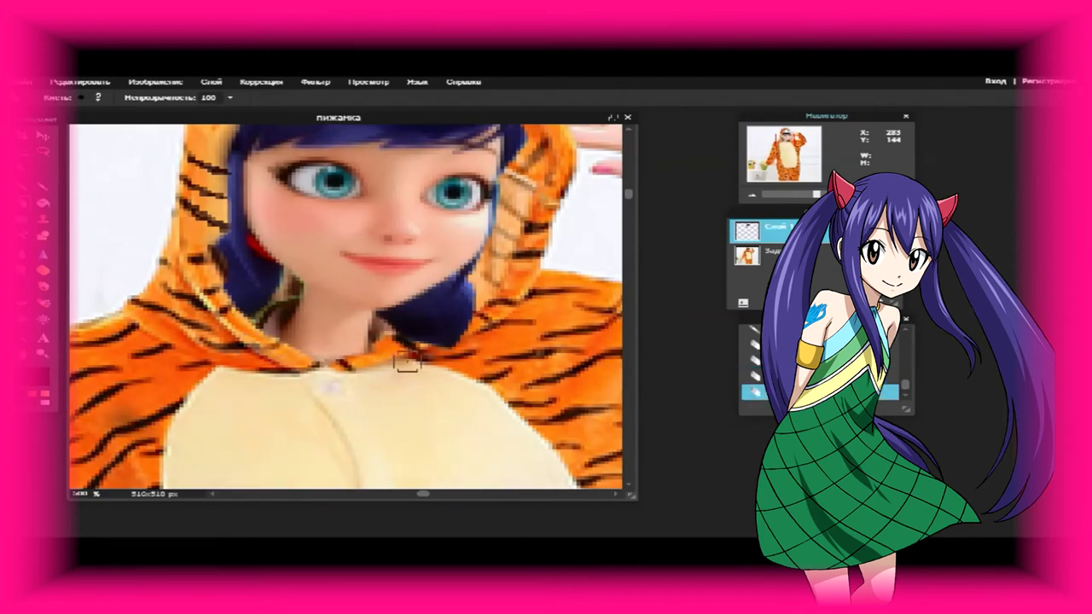
- Outline a black lock of hair on the right side of the face and fill it in with the brush
mouse_move(800, 198)
mouse_down()
mouse_move(780, 196)
mouse_move(820, 196)
mouse_move(805, 195)
mouse_up()
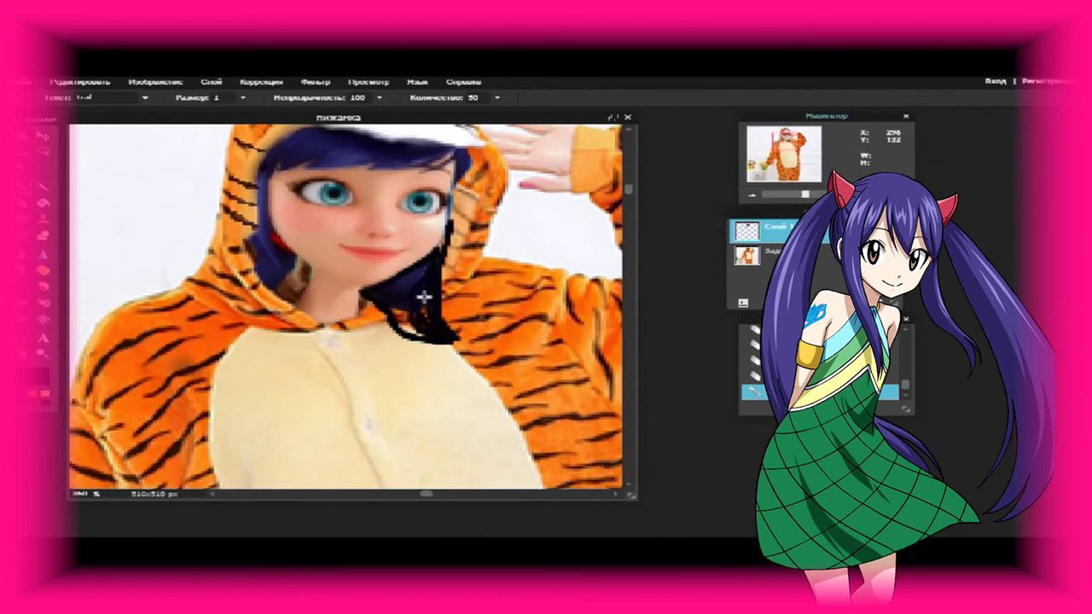
key(b)
click(83, 98)
click(423, 279)
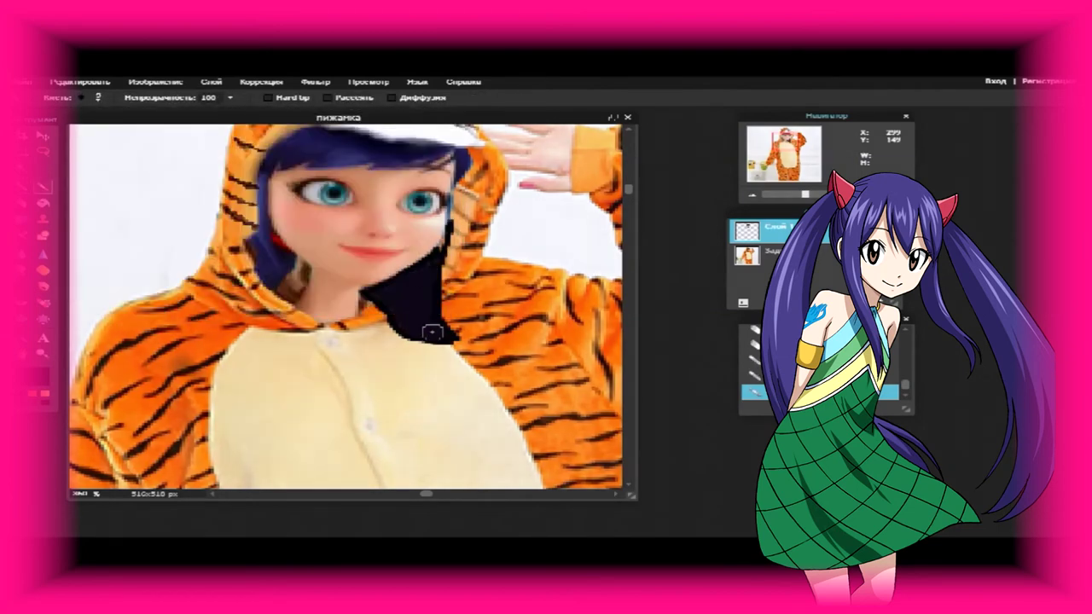
- Extend the black lock on the right along the cheek and down onto the shoulder with Shaded-style strokes
key(r)
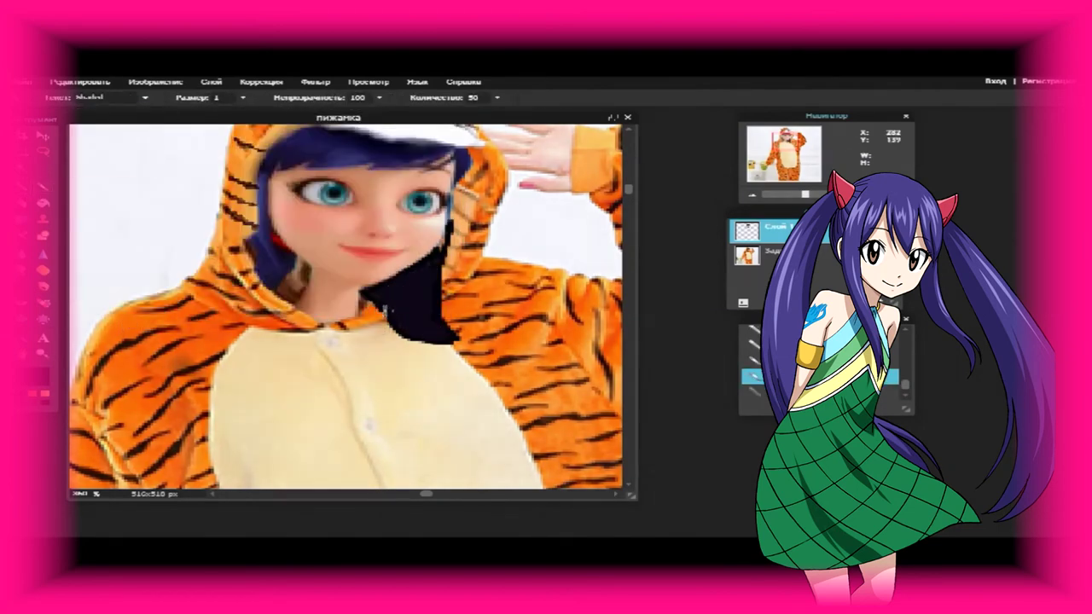
drag(373, 298, 405, 331)
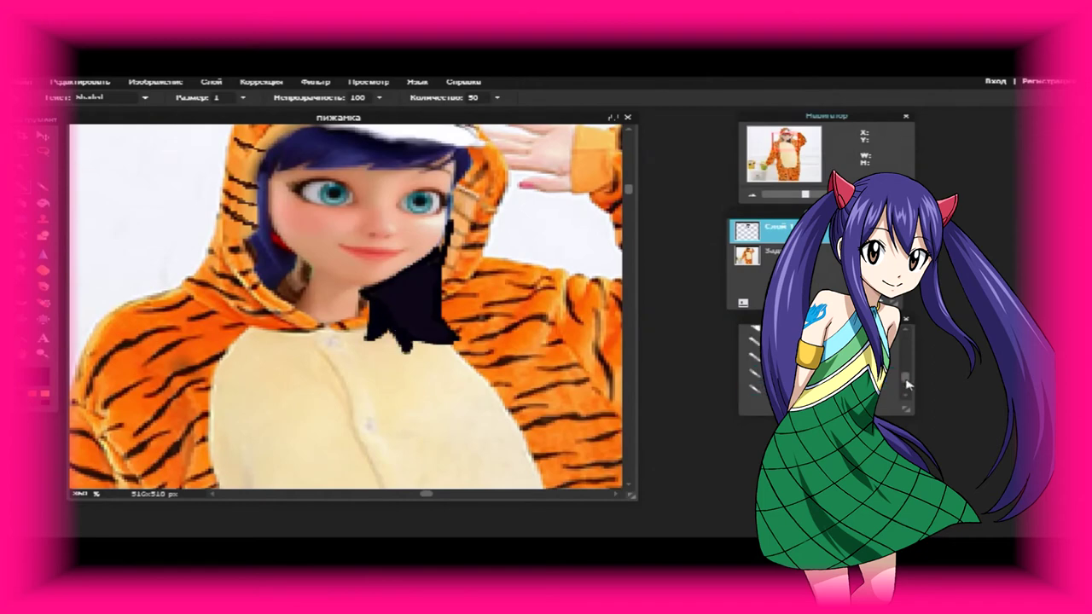
drag(401, 256, 393, 342)
mouse_move(435, 256)
mouse_down()
mouse_move(441, 339)
mouse_move(478, 363)
mouse_up()
mouse_move(373, 315)
mouse_down()
mouse_move(436, 335)
mouse_move(440, 259)
mouse_up()
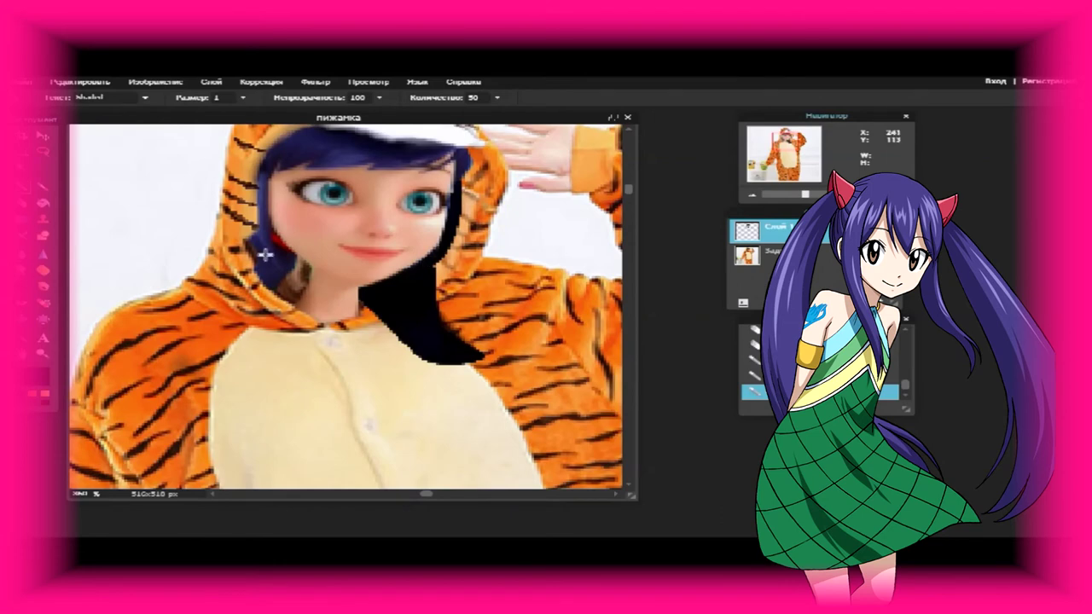
key(ctrl+z)
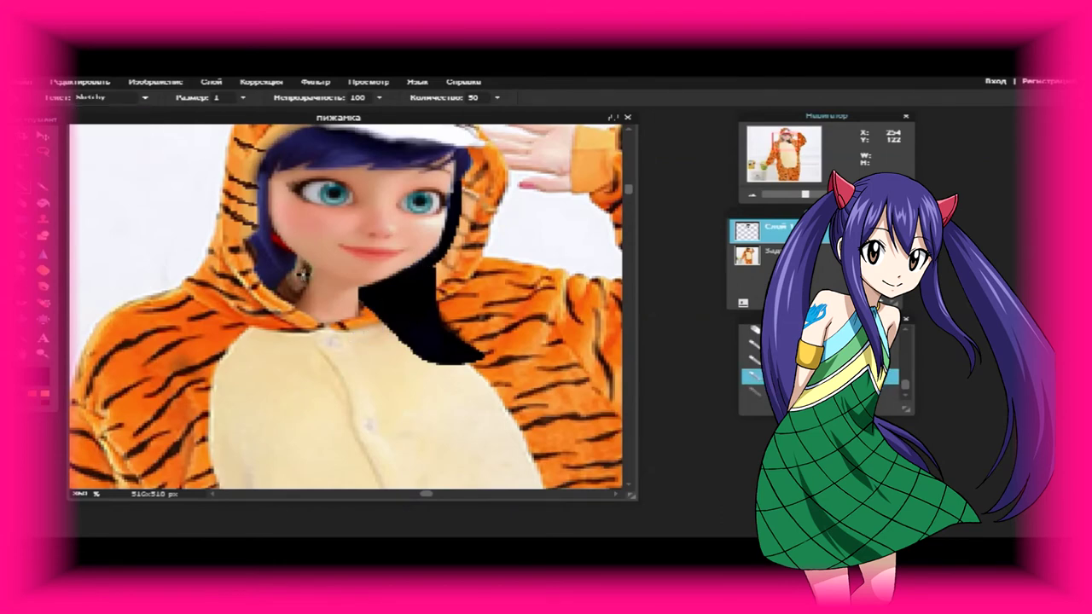
drag(381, 316, 396, 336)
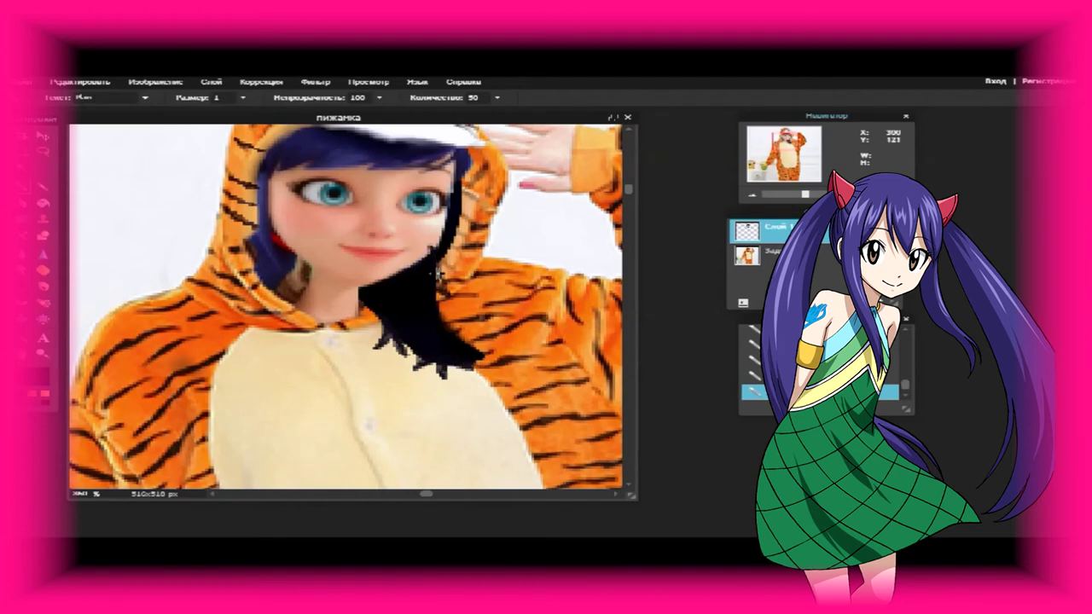
key(ctrl+z)
key(ctrl+y)
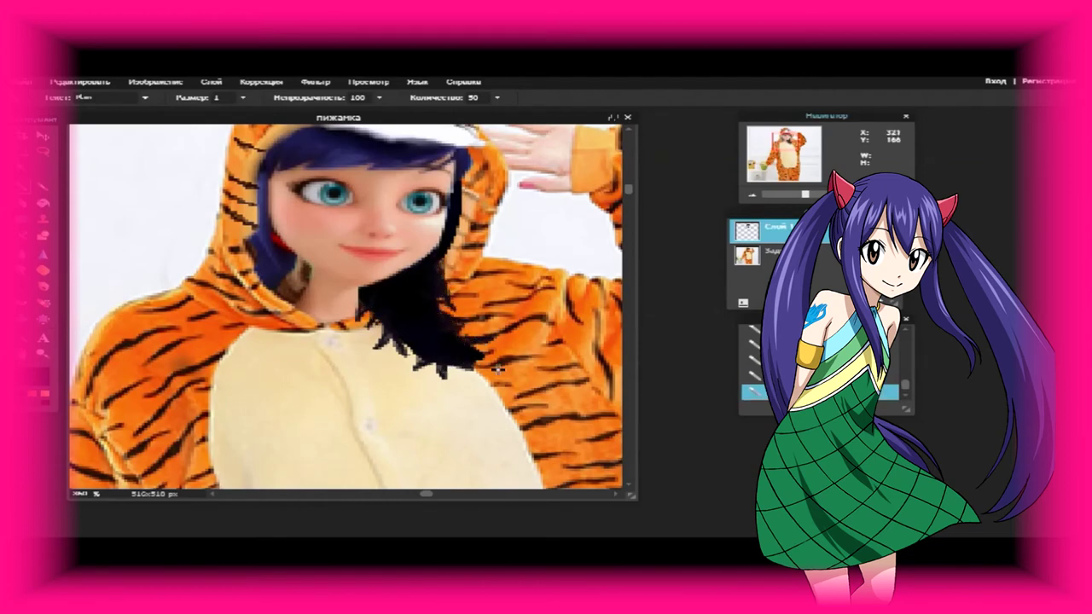
mouse_move(254, 245)
mouse_down()
mouse_move(335, 357)
mouse_move(264, 215)
mouse_move(312, 272)
mouse_move(322, 324)
mouse_up()
click(751, 346)
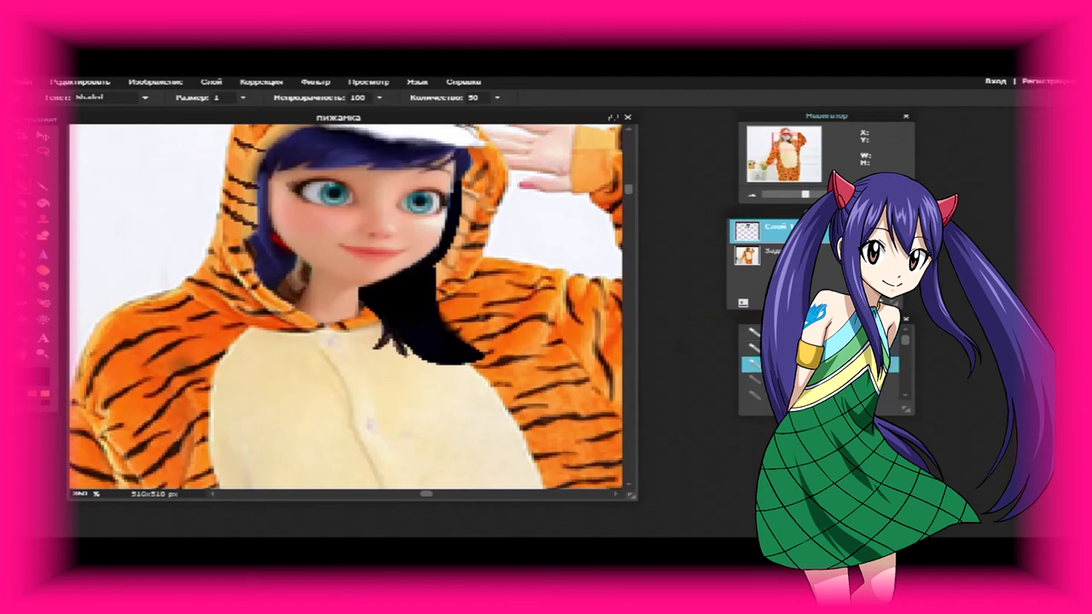
click(751, 332)
- Add a matching dark lock on the left side of the face down to the chest and fill out the right one
click(111, 97)
click(102, 153)
mouse_move(358, 311)
mouse_down()
mouse_move(384, 331)
mouse_move(467, 368)
mouse_move(437, 356)
mouse_up()
drag(466, 198, 435, 324)
mouse_move(254, 177)
mouse_down()
mouse_move(282, 369)
mouse_move(305, 293)
mouse_move(260, 234)
mouse_move(279, 340)
mouse_up()
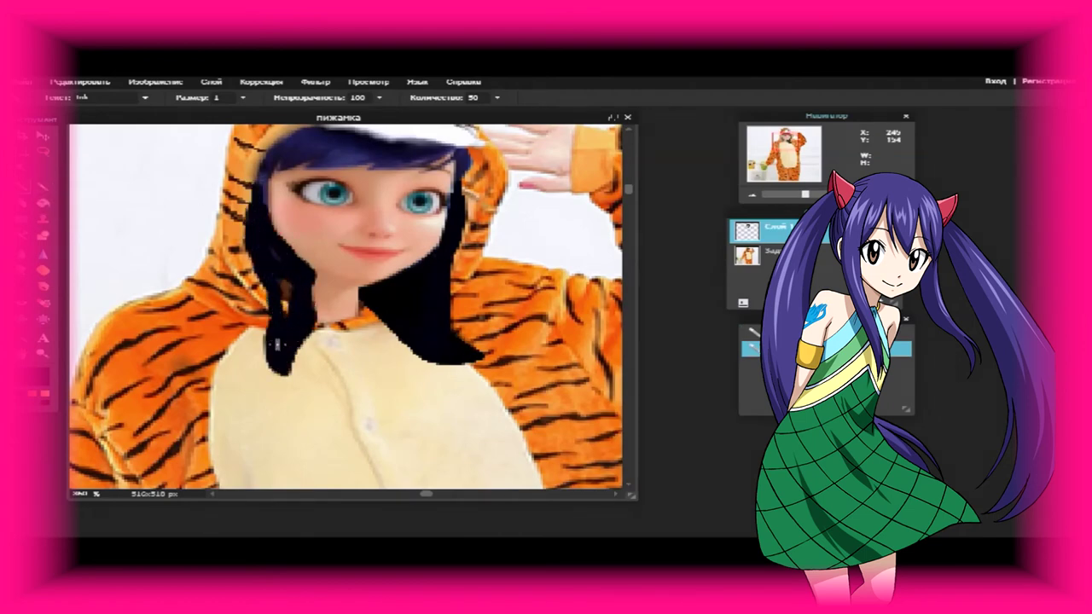
key(b)
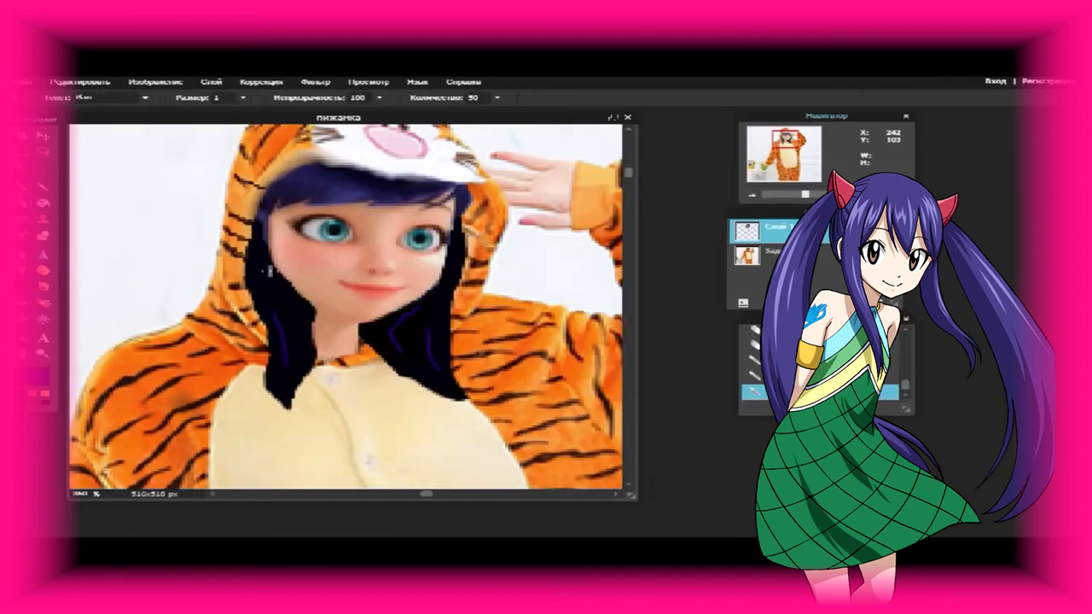
- Choose a purple colour and draw thin strands through both dark locks of hair
click(38, 375)
click(653, 178)
click(897, 395)
drag(293, 307, 294, 374)
drag(418, 356, 437, 303)
- Blend the purple strands into the dark hair on both sides at intensity 50
click(43, 242)
click(85, 97)
click(144, 126)
mouse_move(290, 376)
mouse_down()
mouse_move(291, 321)
mouse_move(239, 277)
mouse_up()
mouse_move(294, 315)
mouse_down()
mouse_move(290, 379)
mouse_move(294, 324)
mouse_up()
drag(436, 329, 388, 371)
drag(426, 299, 401, 376)
drag(288, 312, 294, 357)
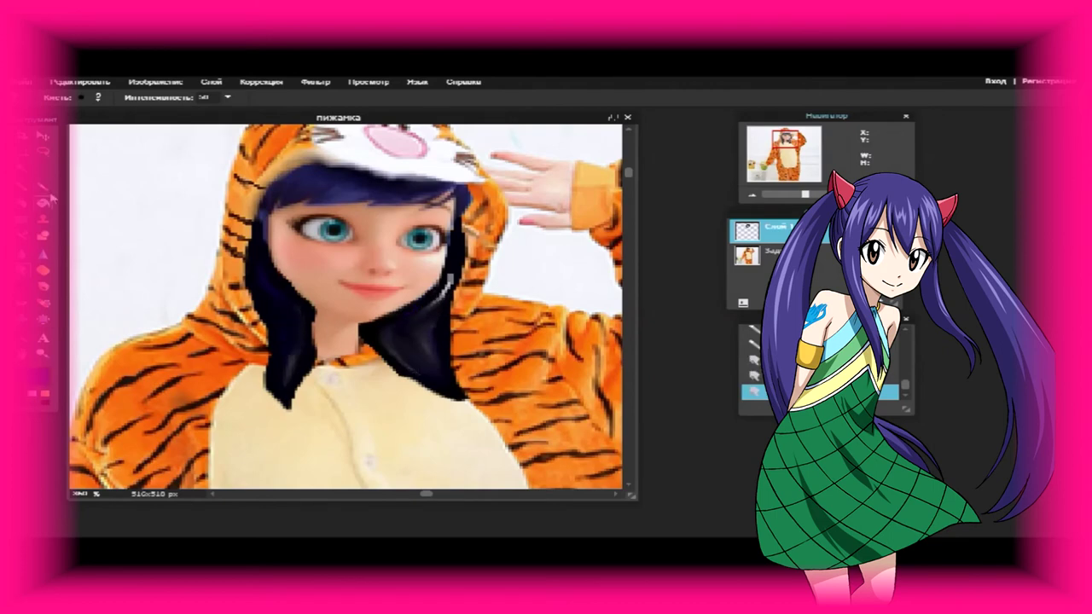
- Paint broad purple patches on both locks and blend them into the dark hair, rounding the tips
drag(423, 331, 423, 352)
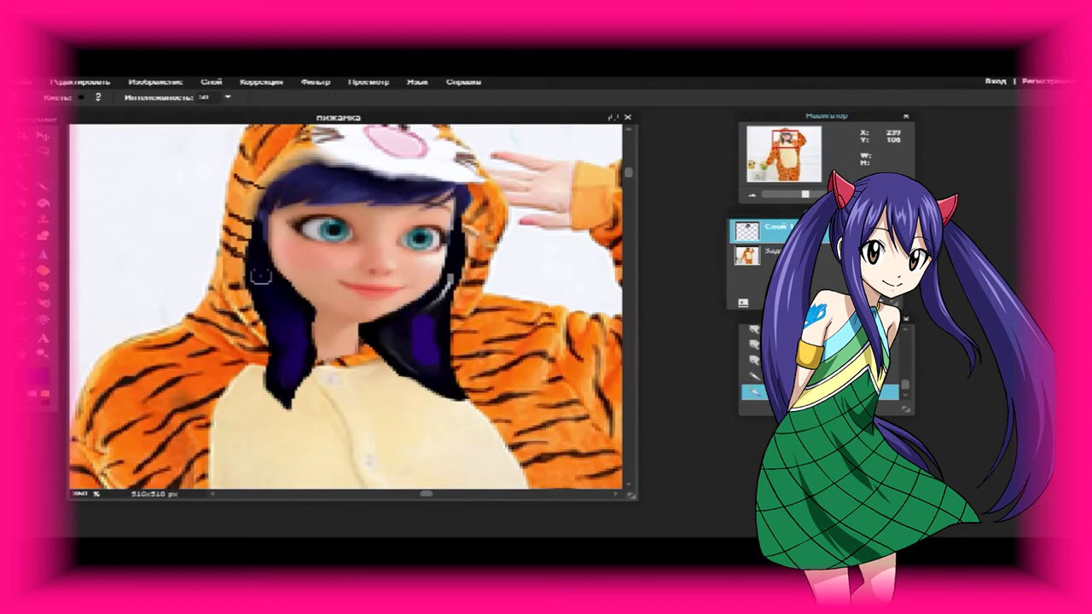
mouse_move(421, 347)
mouse_down()
mouse_move(446, 382)
mouse_move(411, 340)
mouse_move(450, 280)
mouse_move(458, 225)
mouse_move(449, 394)
mouse_up()
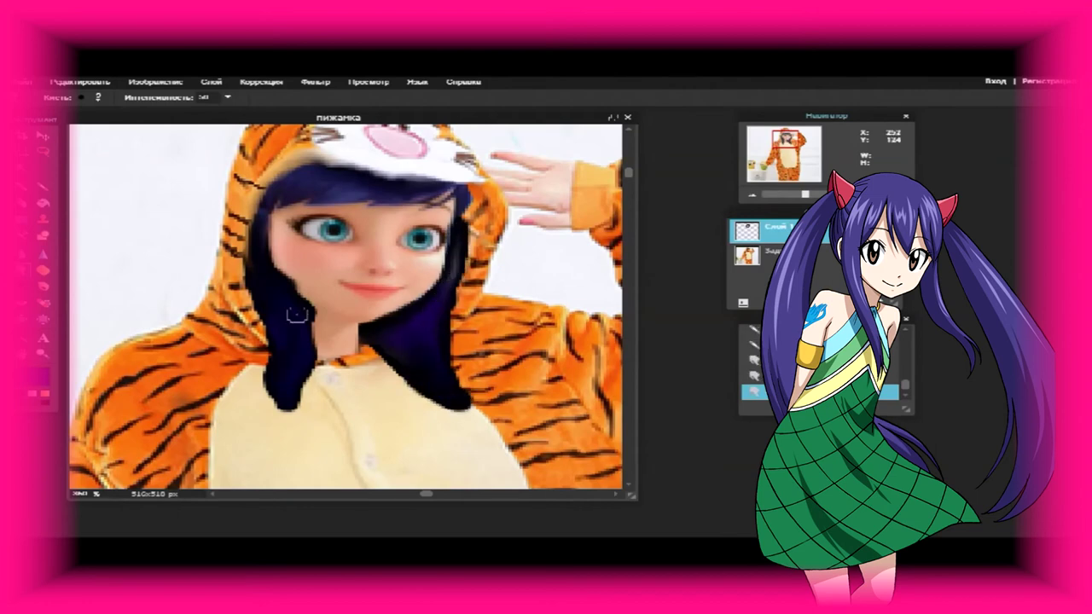
drag(295, 316, 324, 410)
- Dab white highlights on both locks and blend them into a soft sheen at intensity 50
click(293, 367)
click(410, 327)
click(436, 372)
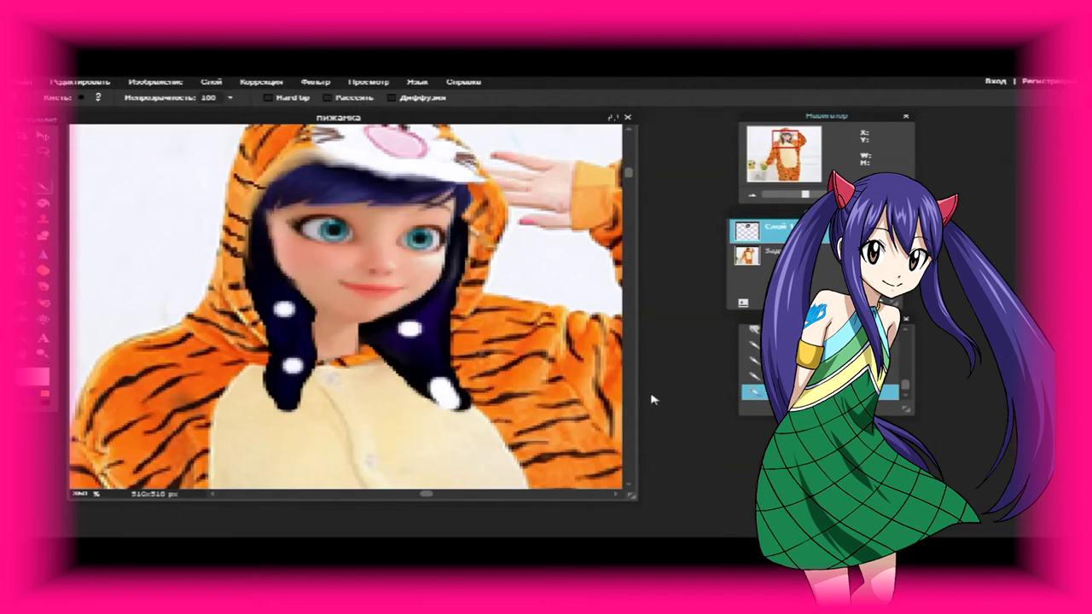
mouse_move(296, 341)
mouse_down()
mouse_move(288, 317)
mouse_move(294, 384)
mouse_up()
mouse_move(401, 307)
mouse_down()
mouse_move(450, 400)
mouse_move(440, 384)
mouse_move(457, 257)
mouse_move(446, 303)
mouse_move(409, 337)
mouse_move(428, 378)
mouse_move(431, 320)
mouse_up()
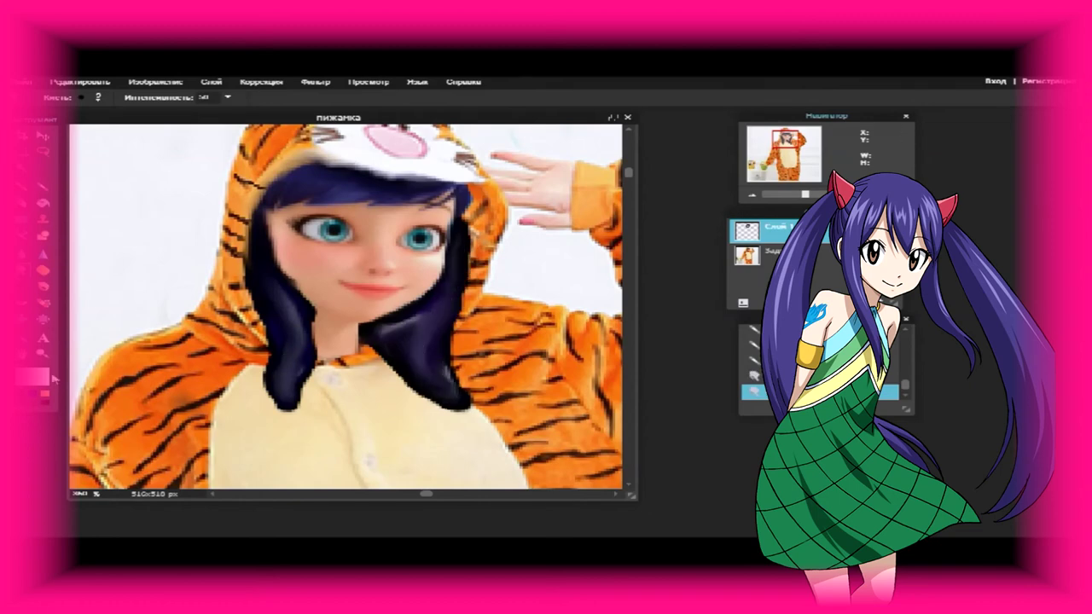
- Paint deep blue over both side locks and blend it into the dark hair at intensity 50
click(44, 187)
drag(266, 290, 306, 345)
drag(399, 351, 459, 294)
key(u)
mouse_move(265, 278)
mouse_down()
mouse_move(281, 379)
mouse_move(275, 289)
mouse_move(294, 342)
mouse_up()
mouse_move(456, 295)
mouse_down()
mouse_move(430, 358)
mouse_move(431, 333)
mouse_move(444, 299)
mouse_move(442, 388)
mouse_move(397, 346)
mouse_move(468, 213)
mouse_move(436, 326)
mouse_up()
drag(279, 301, 288, 376)
drag(467, 215, 454, 300)
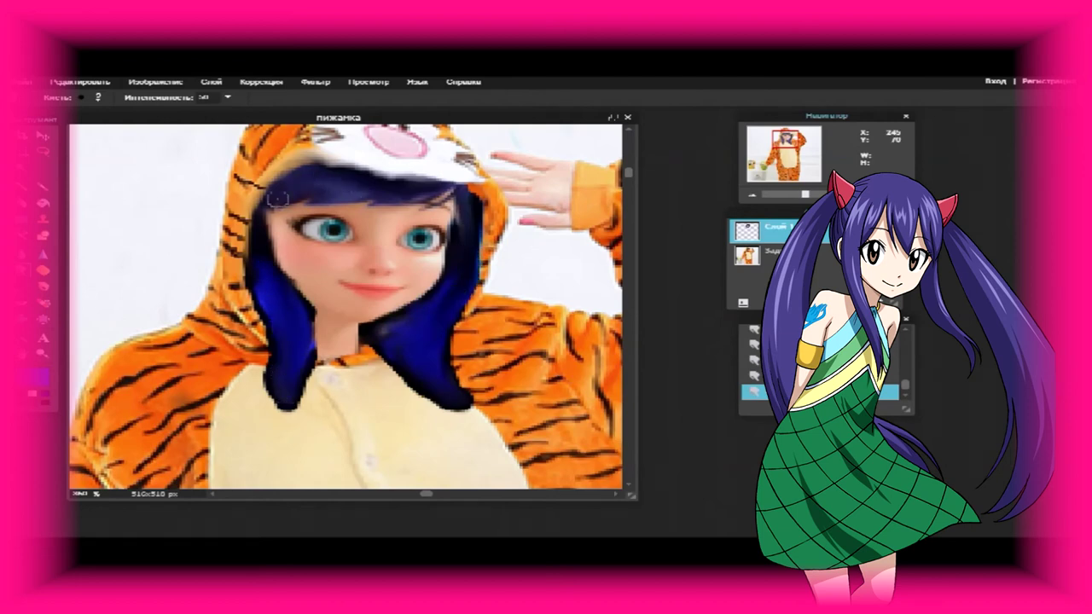
- Blend the fringe down into the blue side locks and erase the locks' lower ends into pointed tips
drag(277, 197, 294, 353)
drag(266, 209, 286, 409)
drag(268, 294, 277, 418)
drag(305, 324, 292, 297)
mouse_move(446, 189)
mouse_down()
mouse_move(478, 243)
mouse_move(461, 333)
mouse_up()
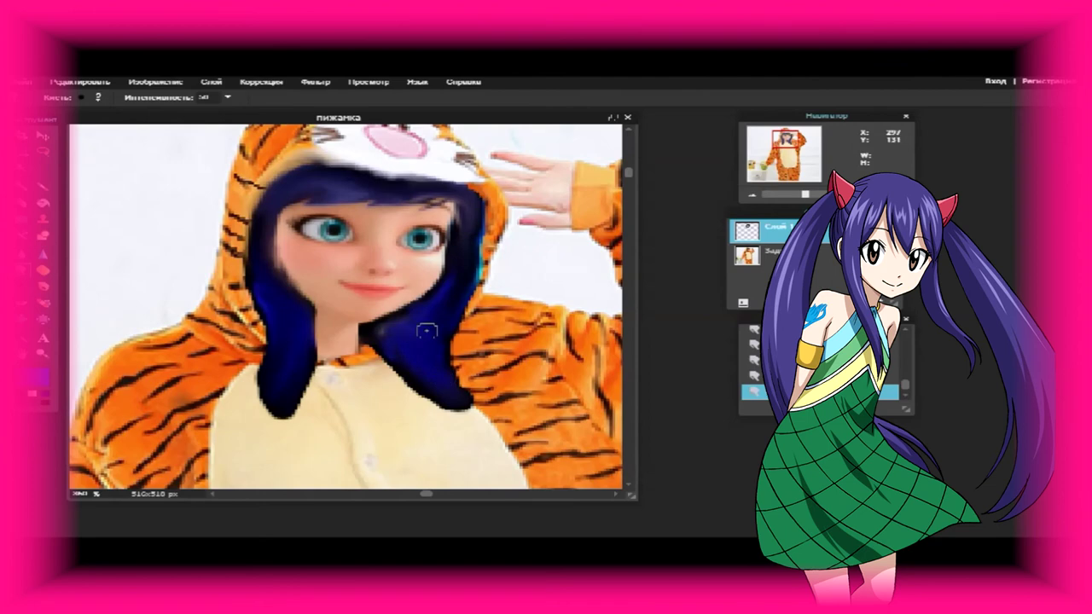
drag(470, 220, 431, 350)
mouse_move(482, 322)
mouse_down()
mouse_move(320, 353)
mouse_move(302, 419)
mouse_up()
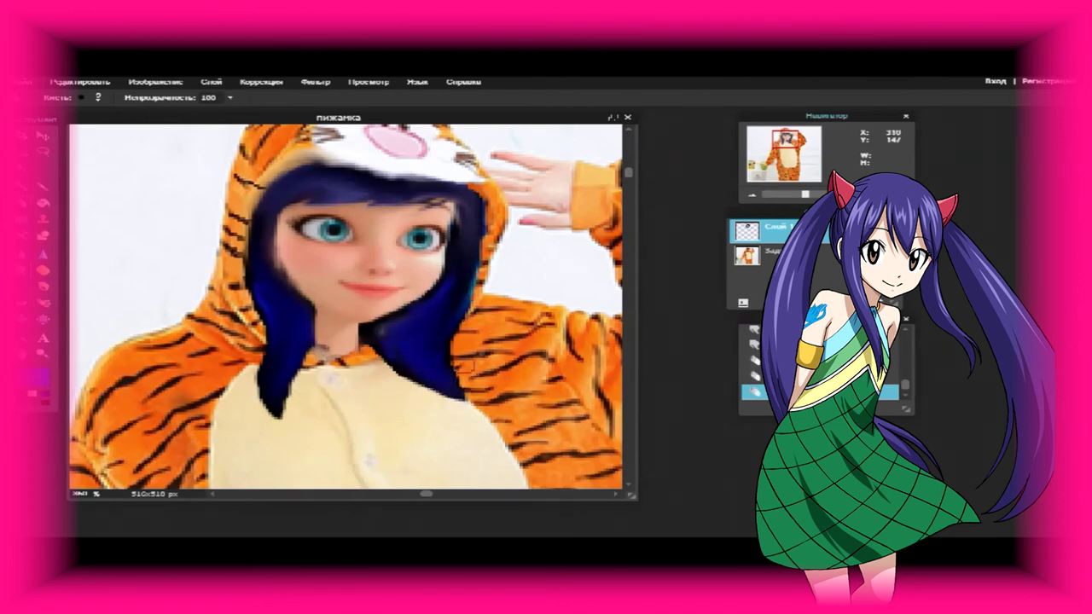
- Draw fine white highlight strands over both blue locks with the drawing tool at size 1 and blend them in
click(34, 201)
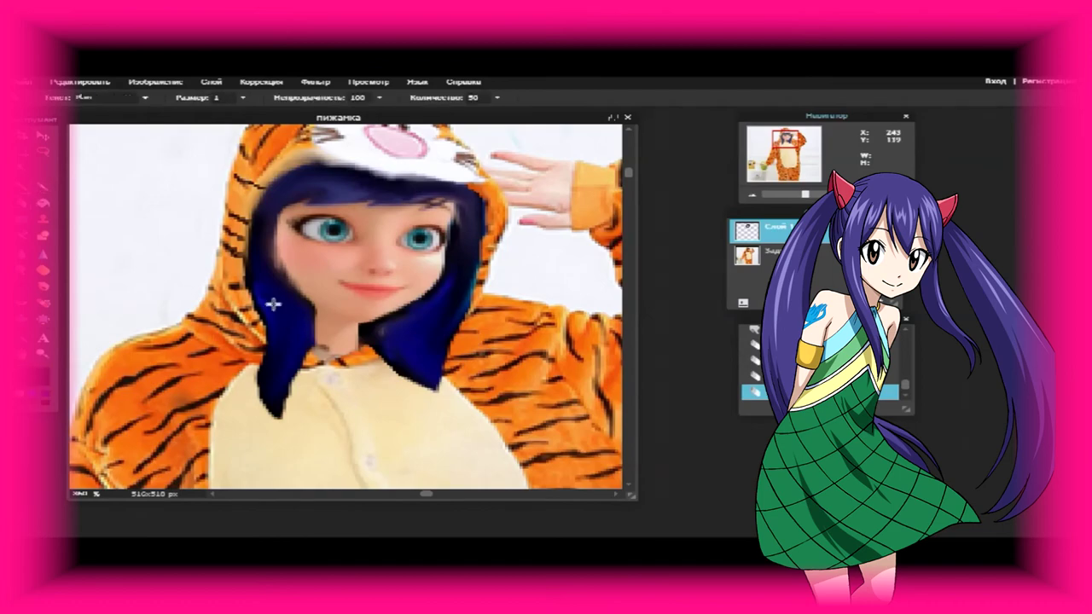
scroll(401, 305, up, 2)
scroll(333, 281, right, 3)
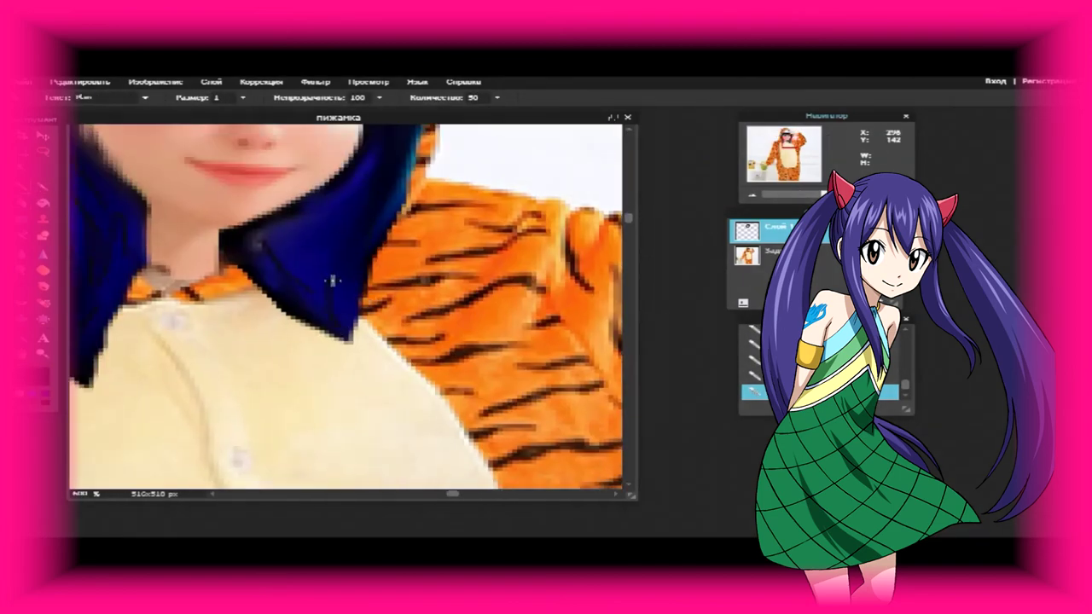
scroll(377, 190, left, 3)
scroll(231, 454, down, 2)
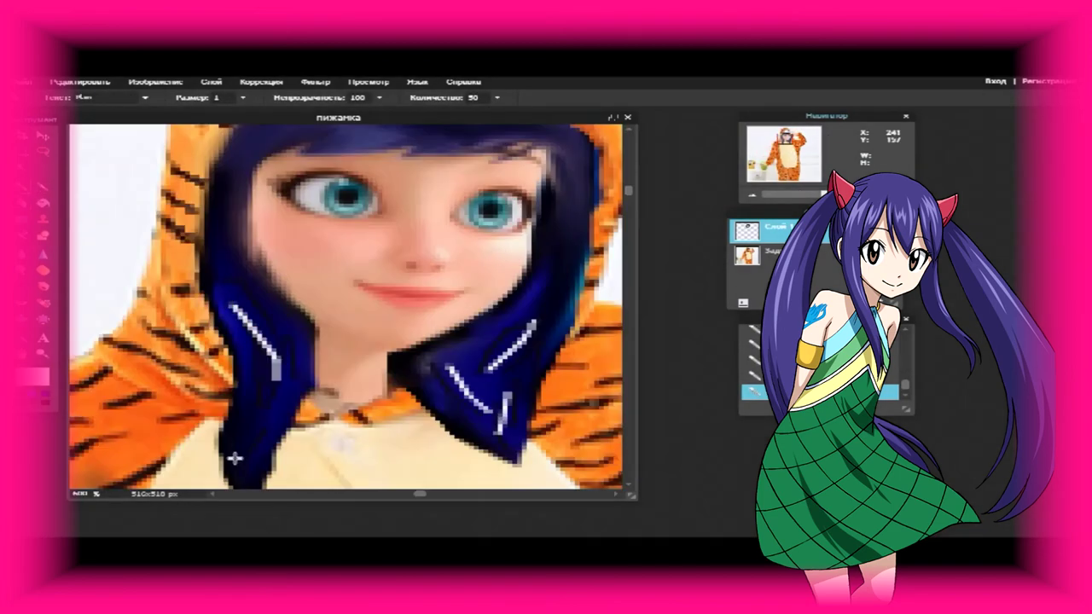
key(r)
mouse_move(256, 299)
mouse_down()
mouse_move(282, 350)
mouse_move(282, 444)
mouse_up()
mouse_move(427, 358)
mouse_down()
mouse_move(443, 376)
mouse_move(491, 324)
mouse_move(504, 290)
mouse_move(469, 396)
mouse_move(390, 353)
mouse_move(427, 375)
mouse_up()
- Erase around the lower end of the left lock to shape it into a sharp point
key(ctrl+minus)
key(e)
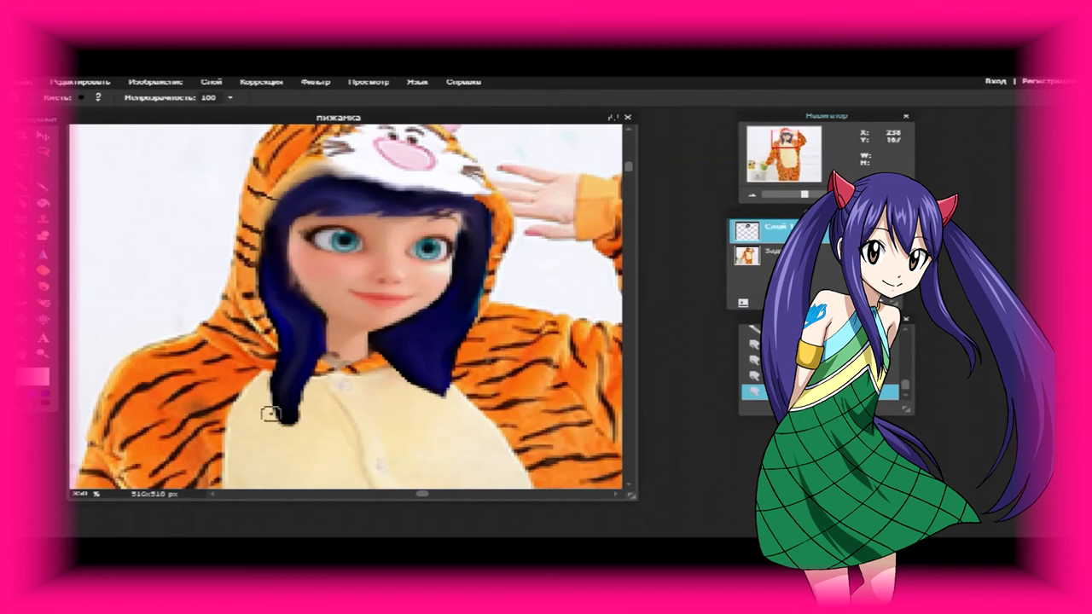
mouse_move(809, 199)
mouse_down()
mouse_move(772, 196)
mouse_move(815, 197)
mouse_up()
- Recolour the cartoon's lips a reddish pink with the colour replace tool
key(j)
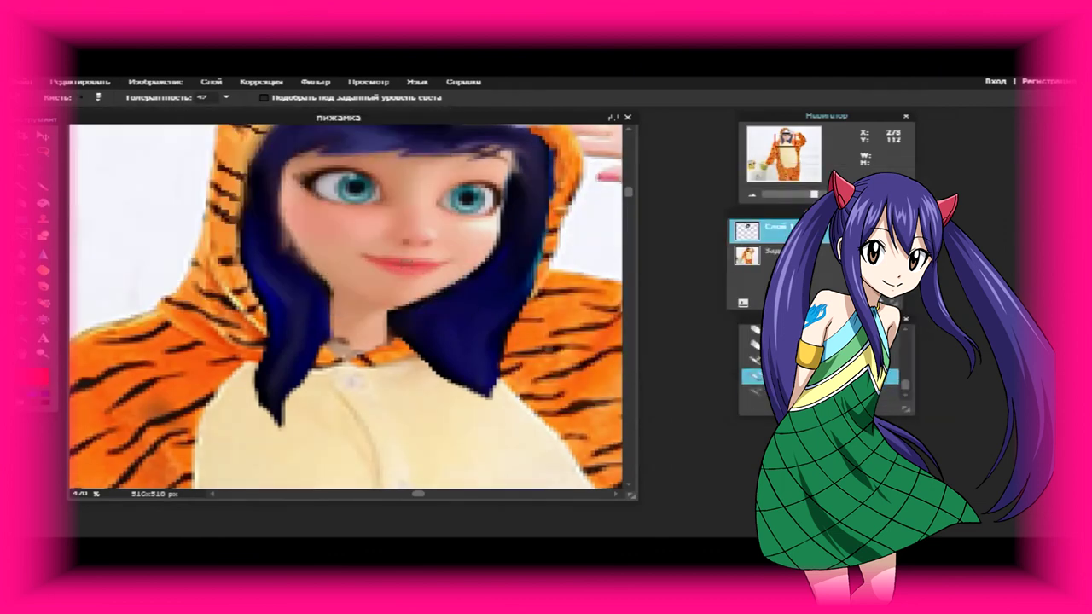
scroll(400, 268, up, 3)
click(99, 98)
click(100, 141)
click(99, 97)
click(128, 145)
- Dab small white highlights on the lower lip and blend them in at intensity 50
click(367, 337)
click(99, 97)
click(111, 127)
key(ctrl+z)
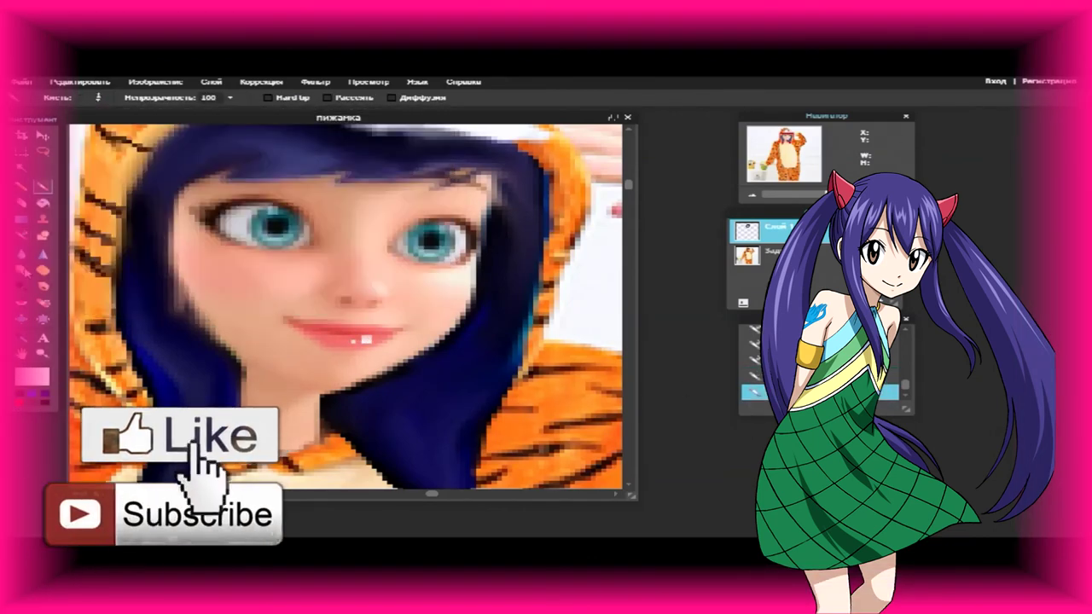
key(o)
click(340, 340)
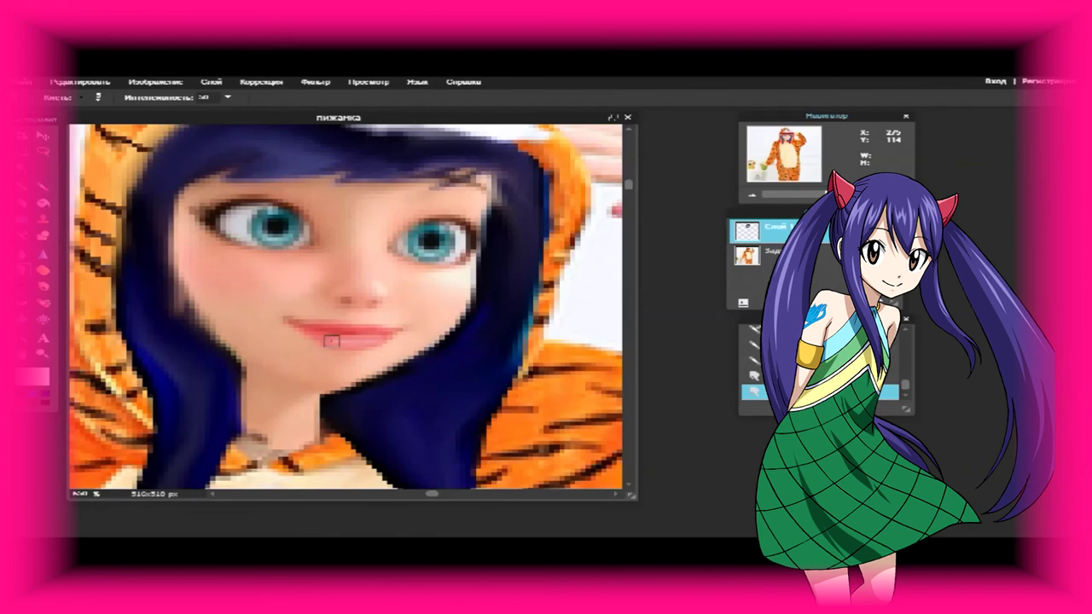
- Try tinting the iris of the left eye with a semi-transparent filled blue ellipse, and undo it
drag(811, 171, 811, 168)
key(u)
click(240, 97)
drag(242, 116, 202, 116)
drag(263, 247, 282, 261)
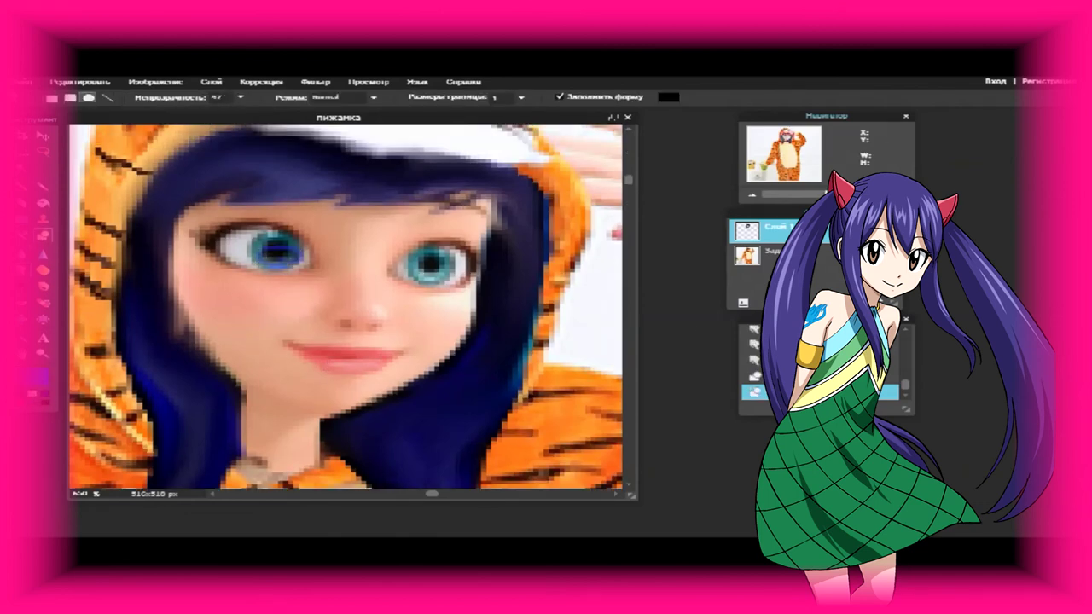
key(ctrl+z)
click(240, 97)
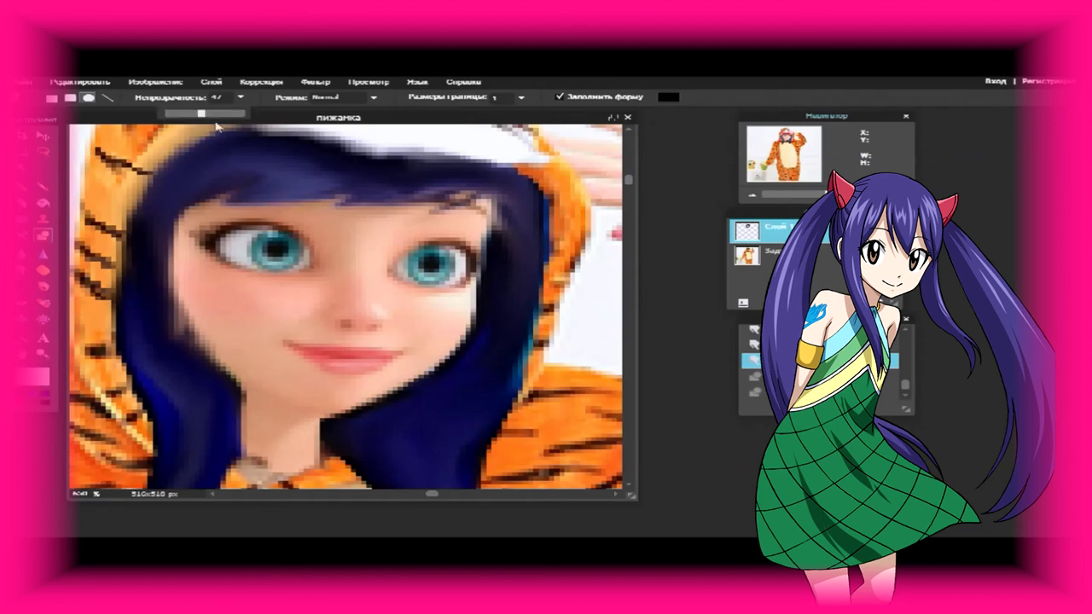